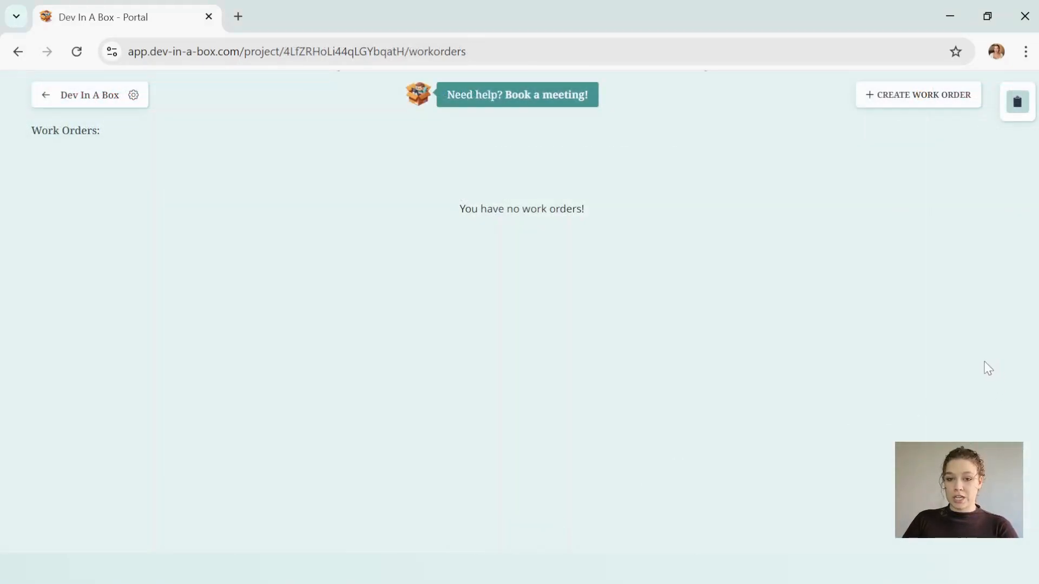
Create a work order named "Beta Testing" and add a new feature named "Beta Testing Dashboard" to it
click(905, 101)
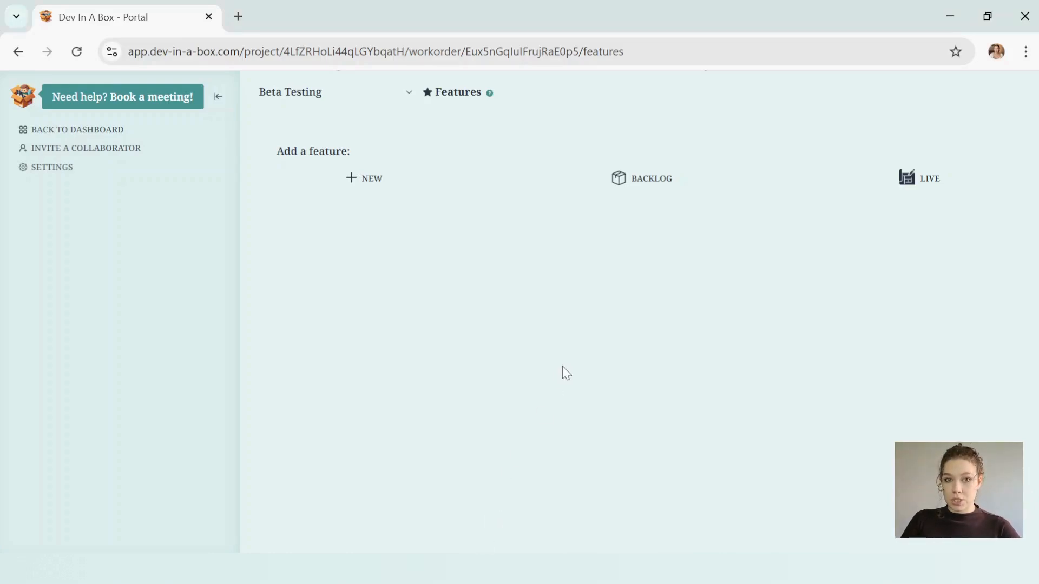
click(394, 187)
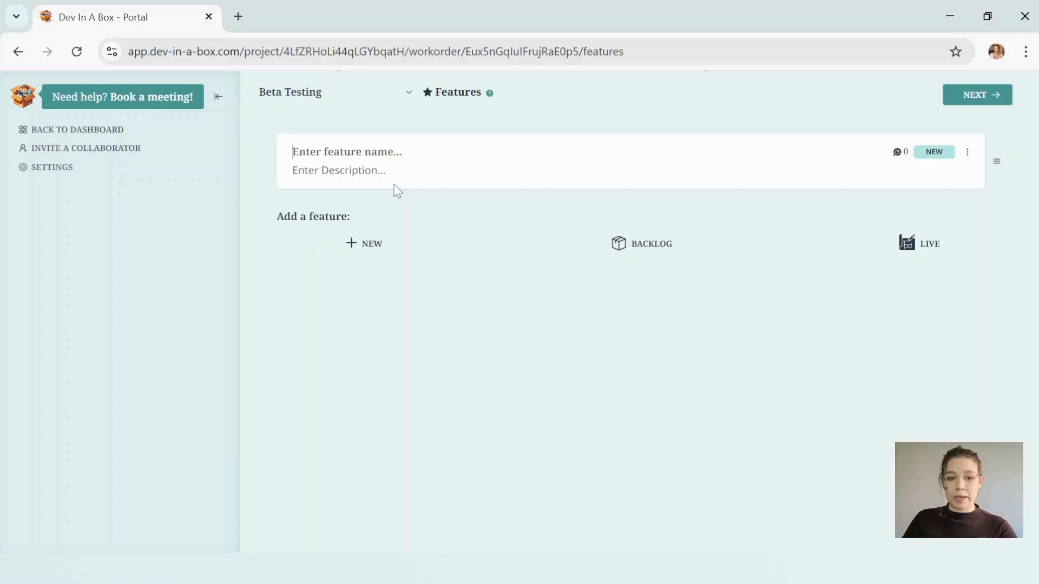
text(Be)
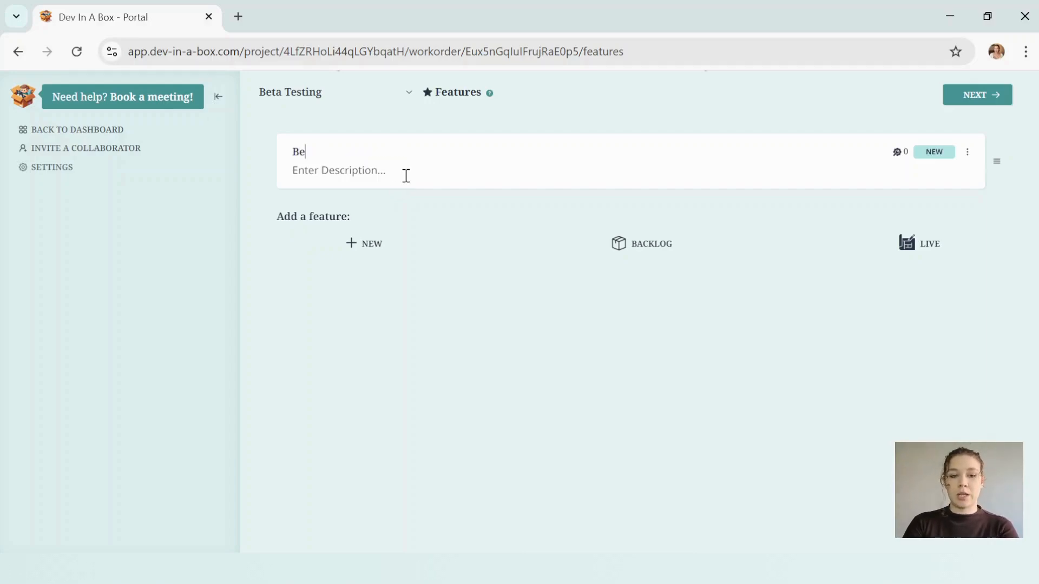
text(ta Testing Dashboard)
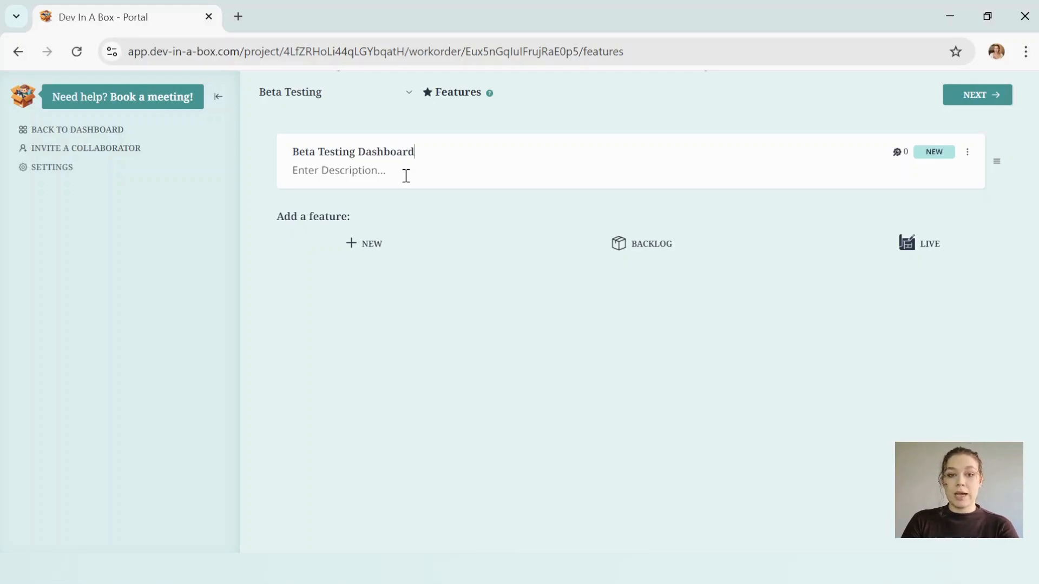
Set the feature's description to "Where our clients can view, manage and implement the feedback that they get from beta testing"
key(Tab)
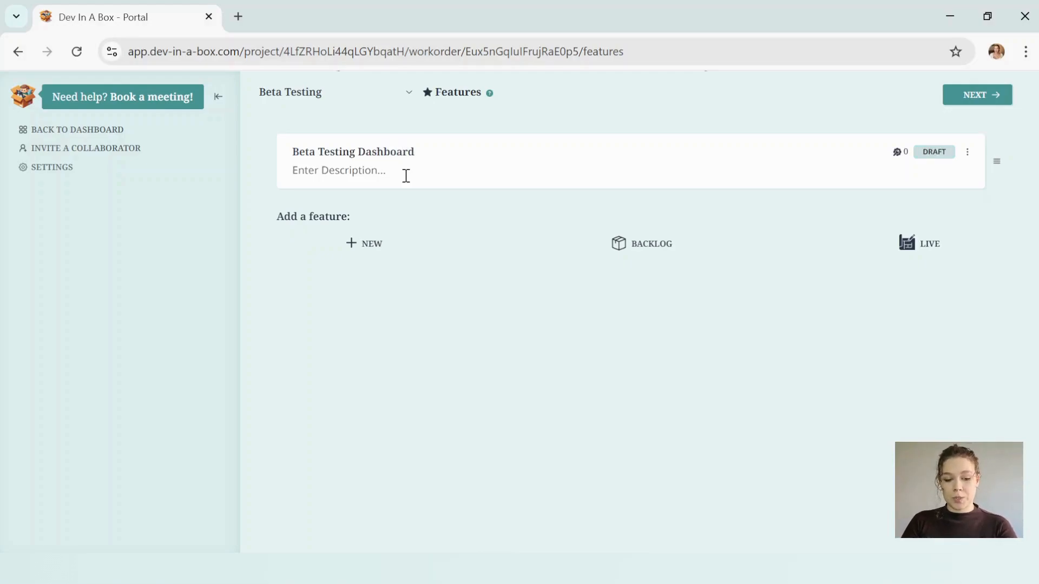
text(Where )
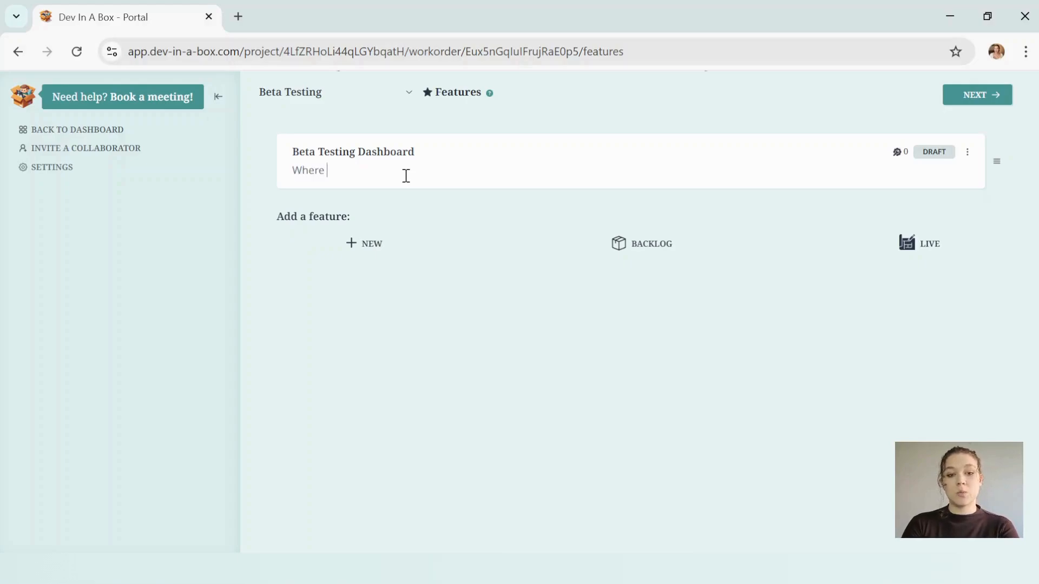
text(our clients ca)
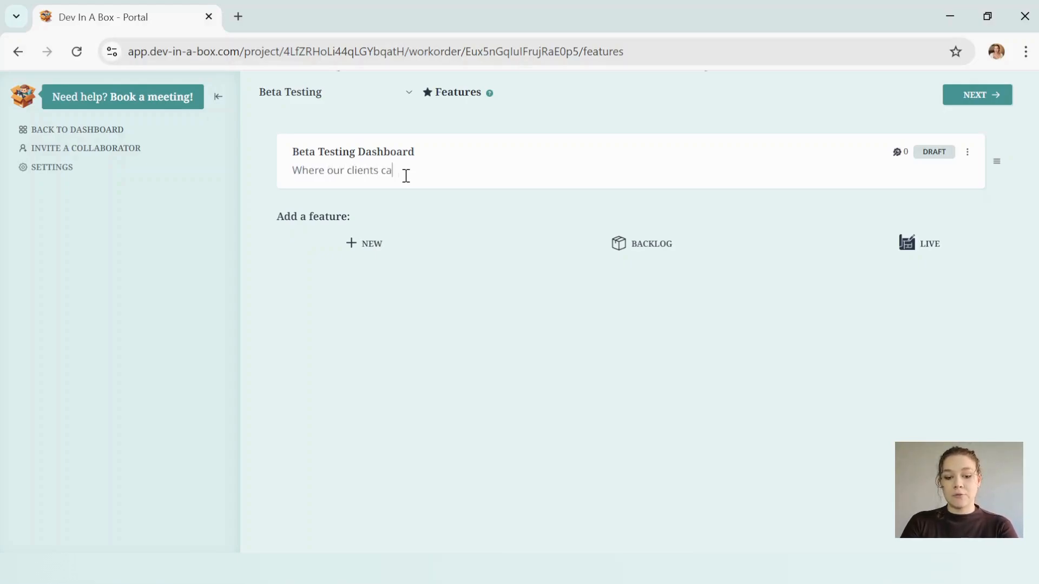
text(n view, manage an)
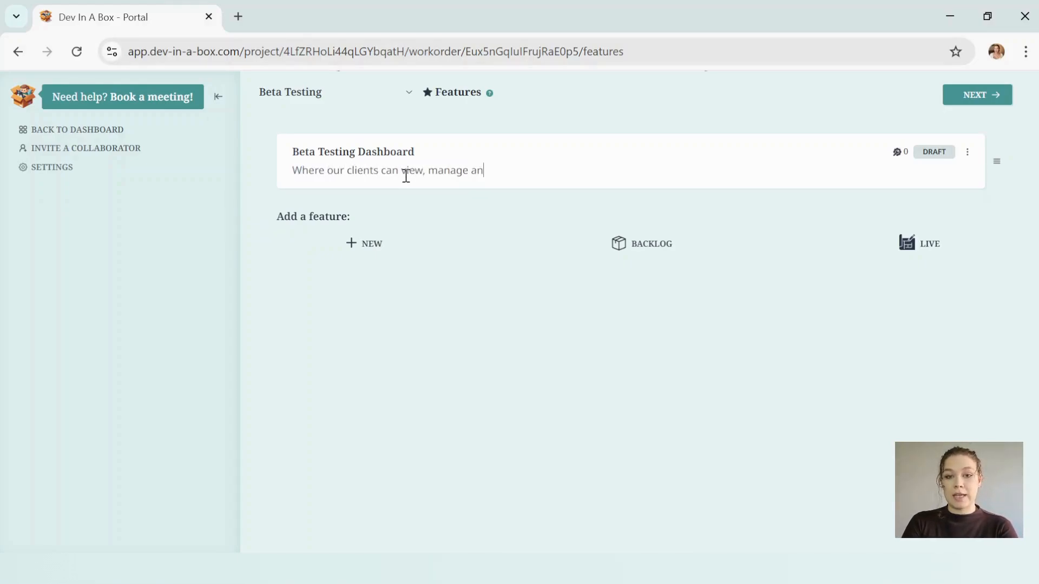
text(d implement the )
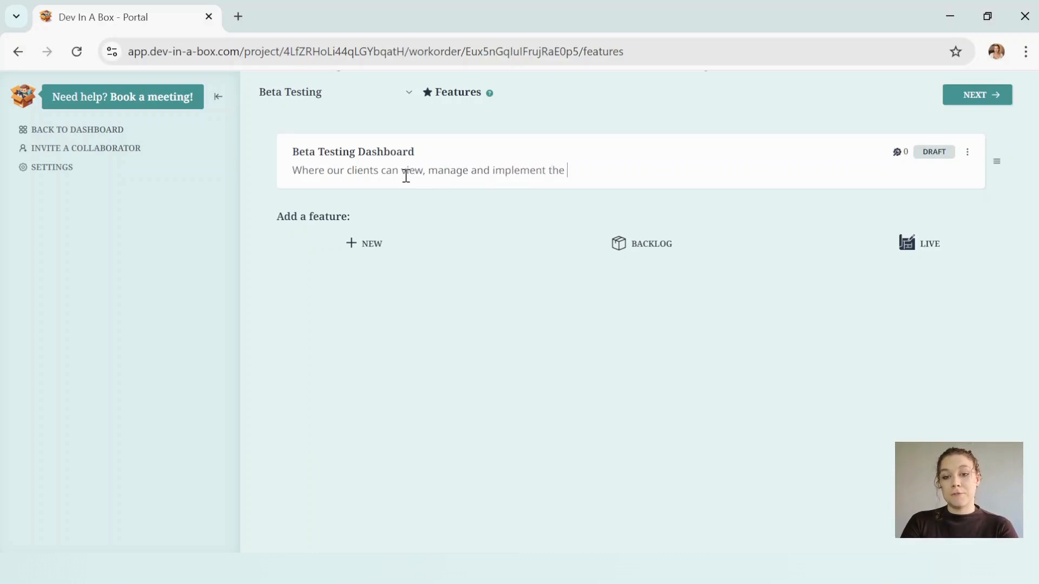
text(feedback th)
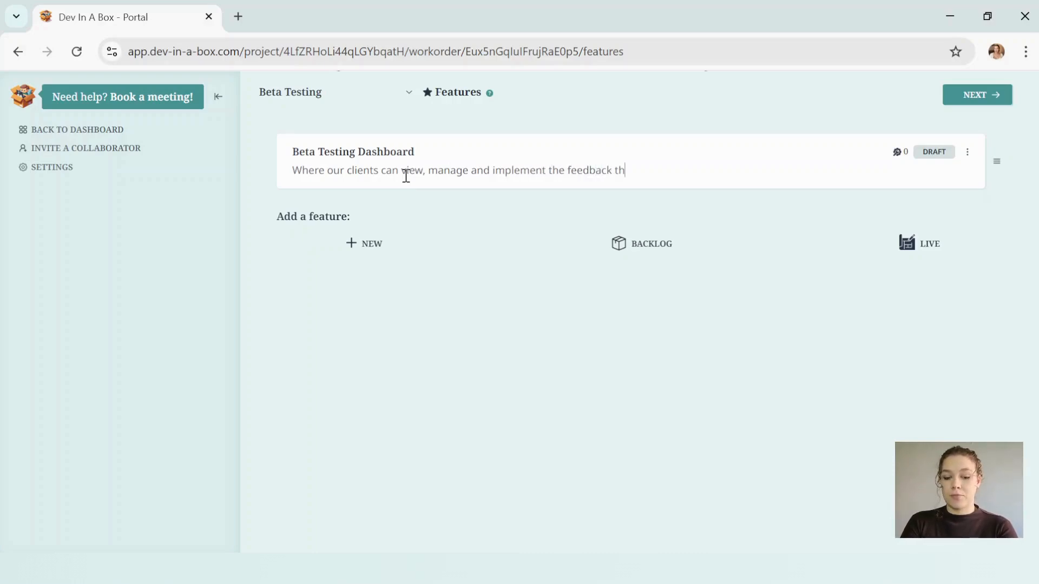
text(at they get from)
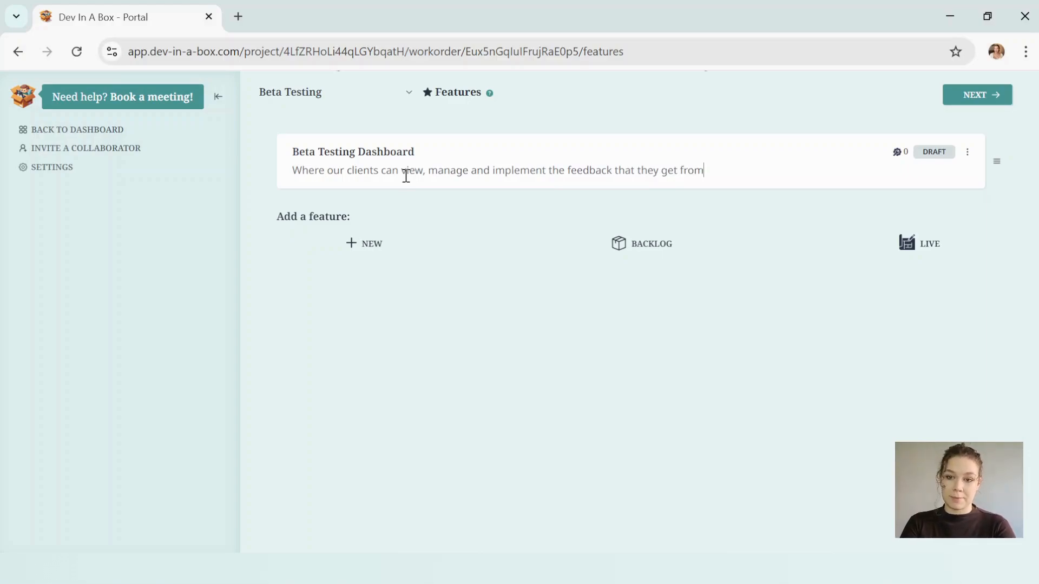
text( beta testign)
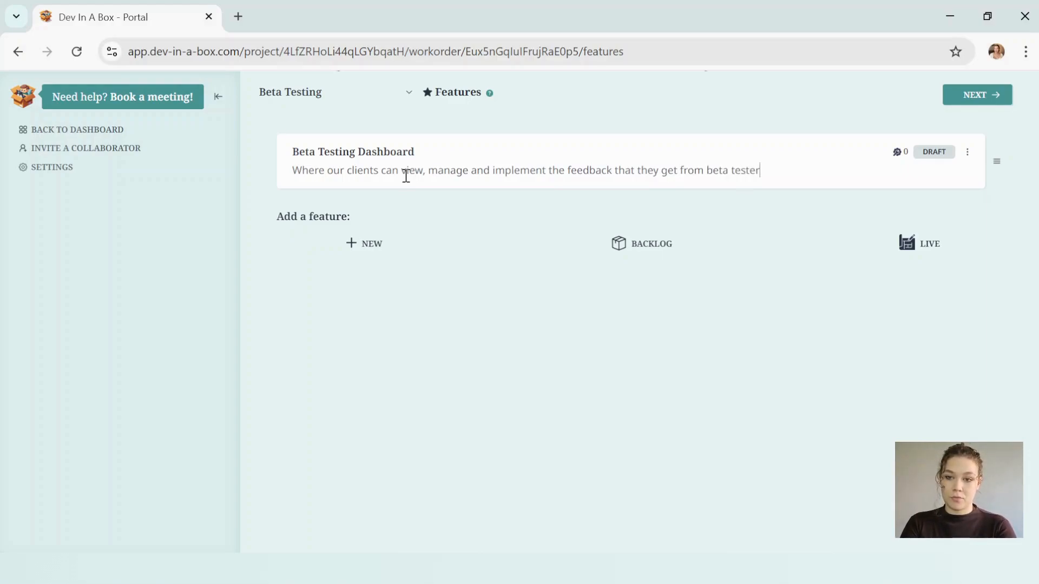
key(BackSpace)
key(BackSpace)
text(ng)
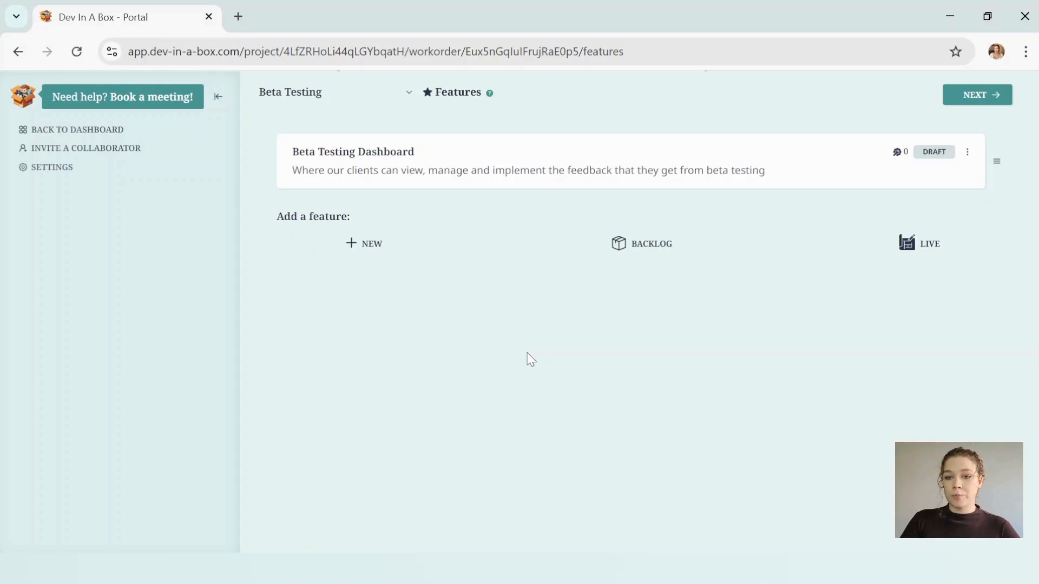
Add a second new feature to the work order and name it "Testing Tool"
click(385, 253)
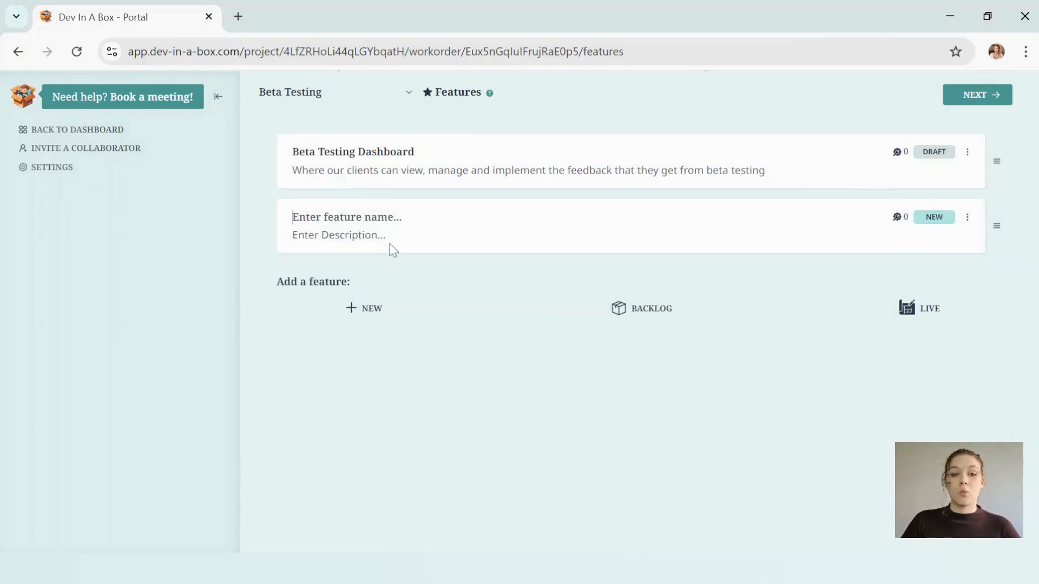
text(Testi)
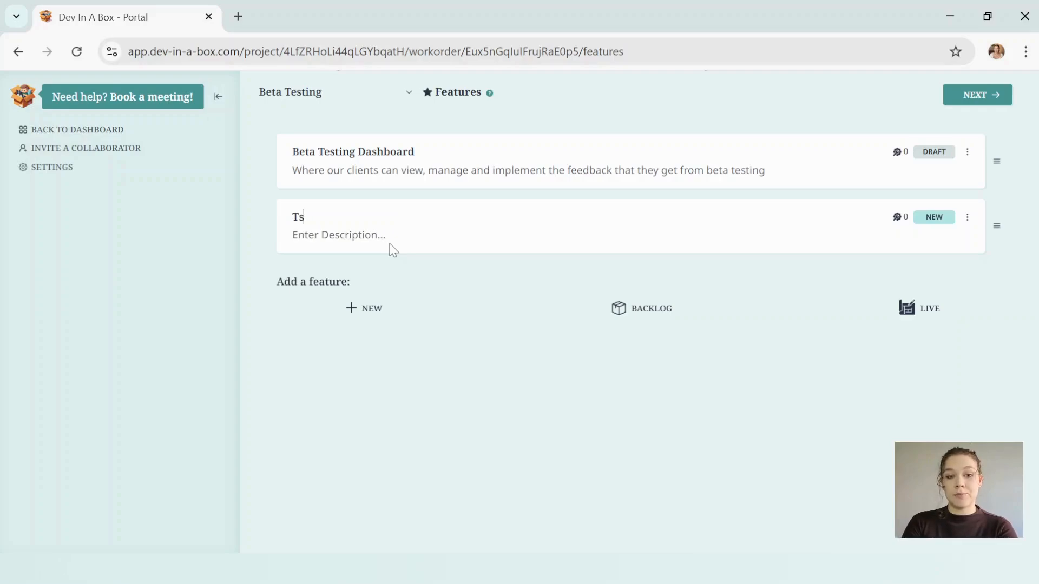
text(ng Tool)
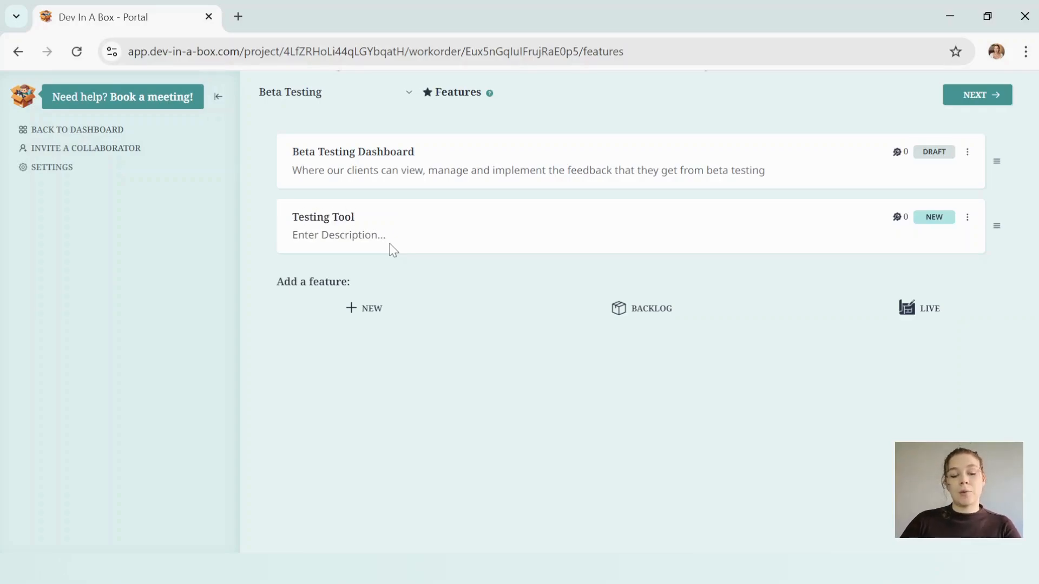
Set the Testing Tool feature's description to "For beta testers to easier and quicker test new software"
click(344, 239)
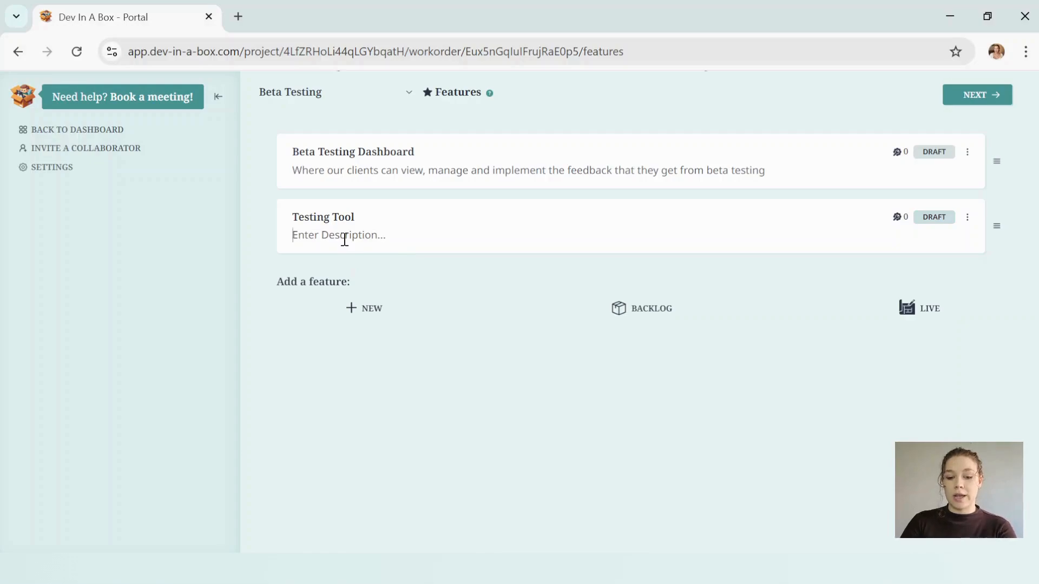
text(For b)
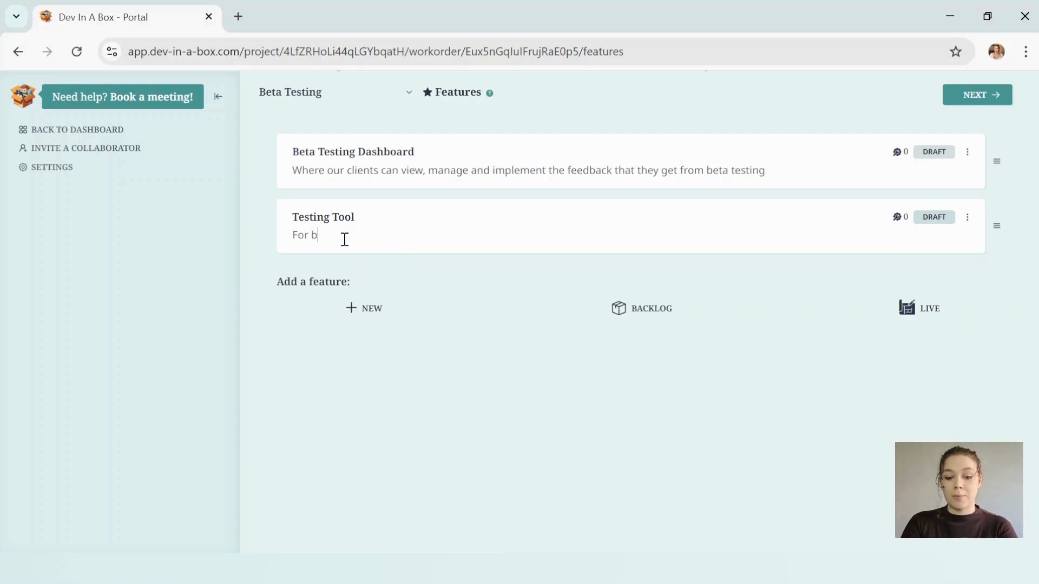
text(eta testers )
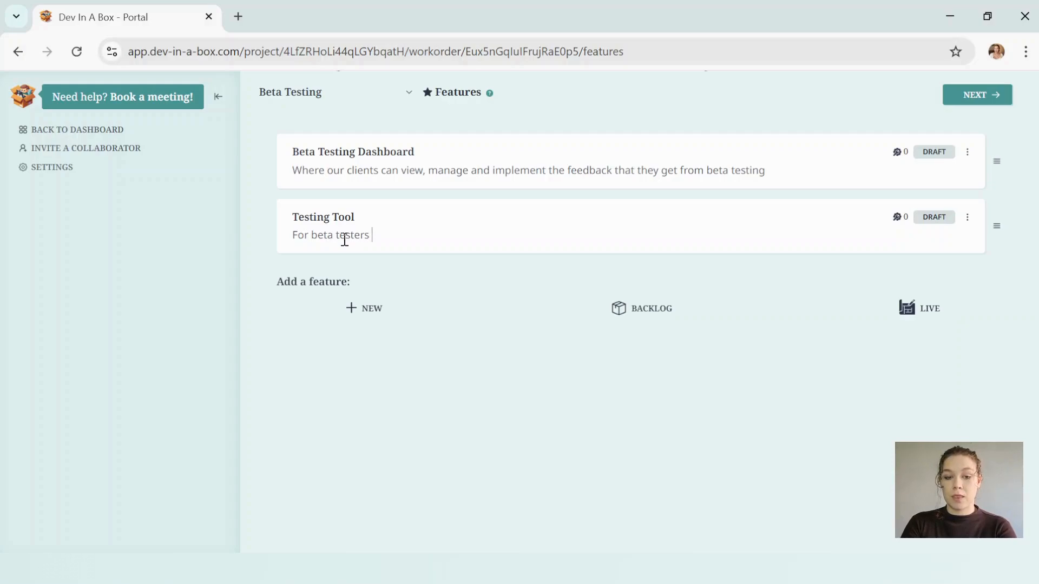
text(to easier adn quicker )
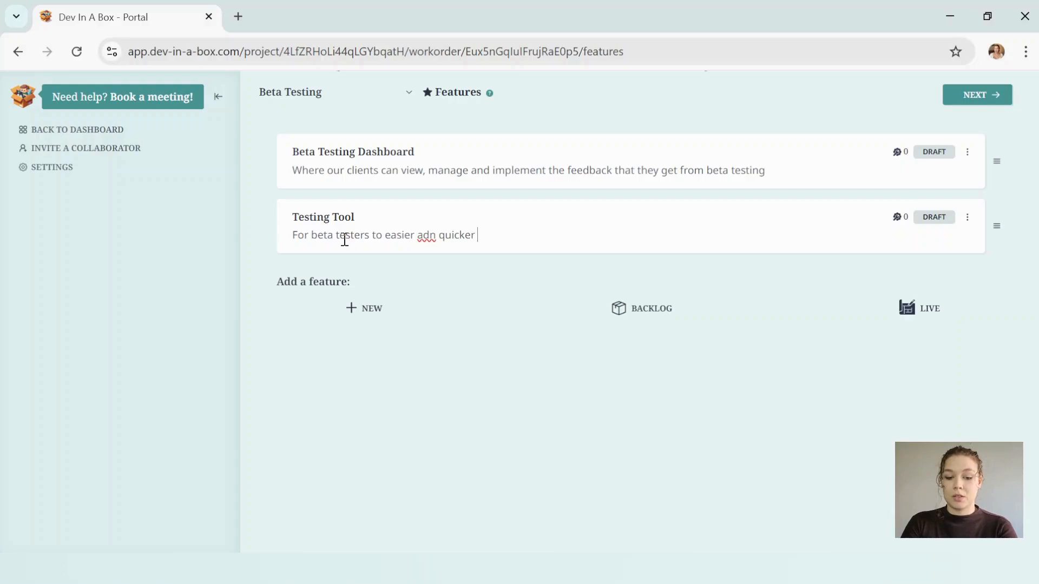
text(teest n)
key(BackSpace)
key(BackSpace)
key(BackSpace)
key(BackSpace)
key(BackSpace)
text(st n)
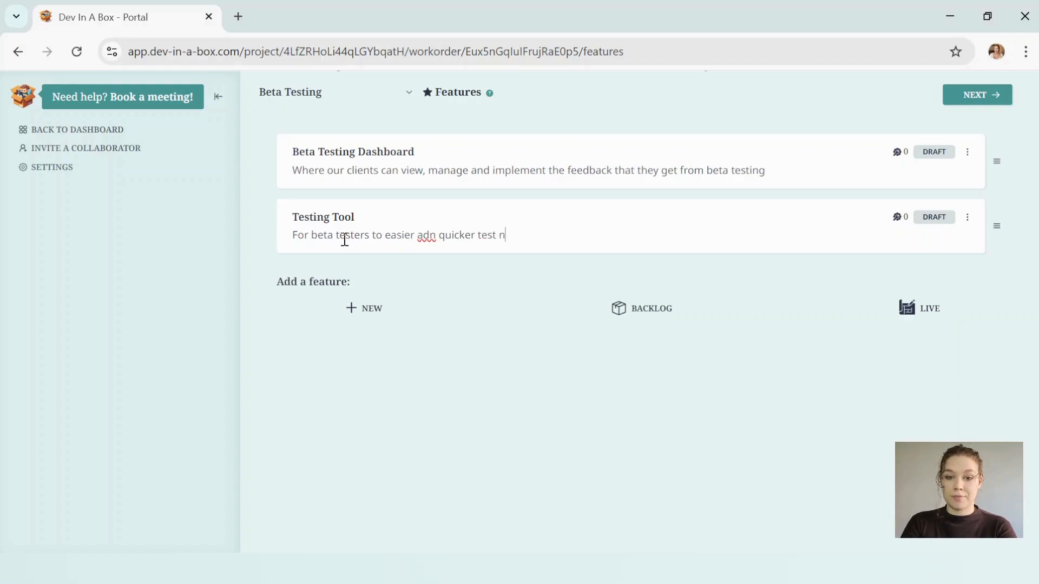
text(ew software)
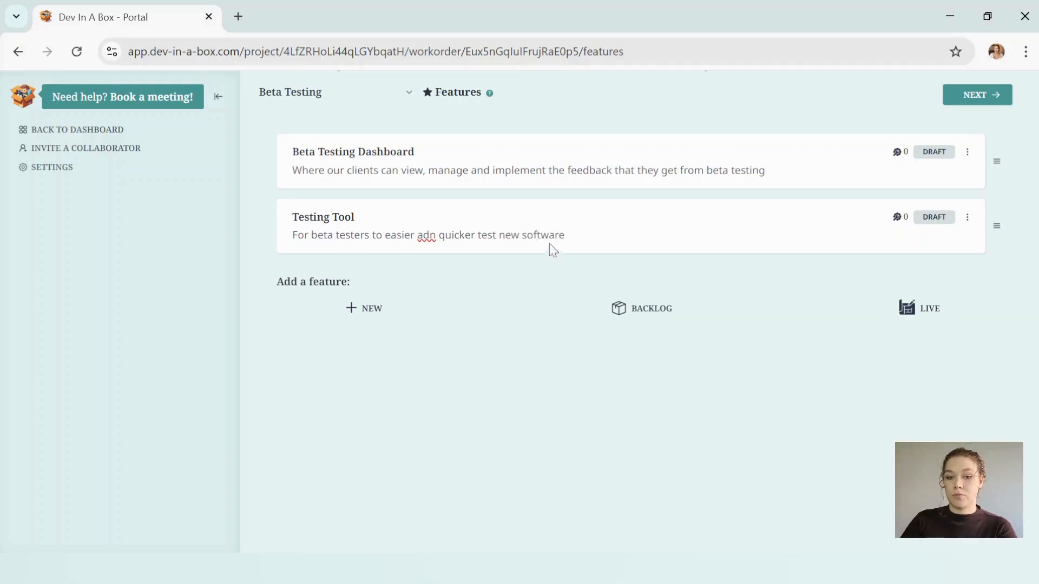
double_click(427, 237)
text(and)
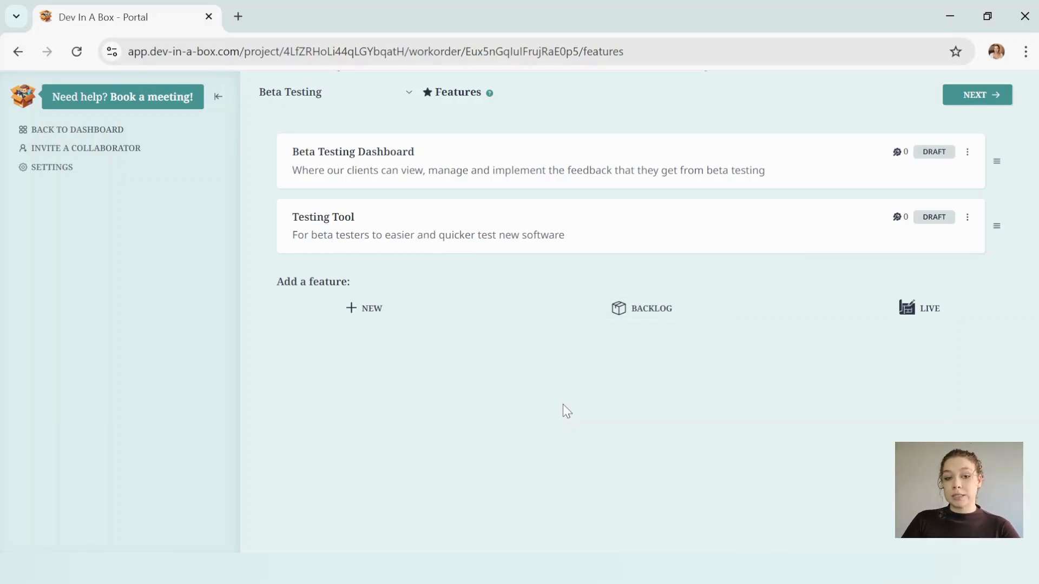
Examine the Testing Tool feature's available options and its specs section, and return to editing the work order's features
click(966, 219)
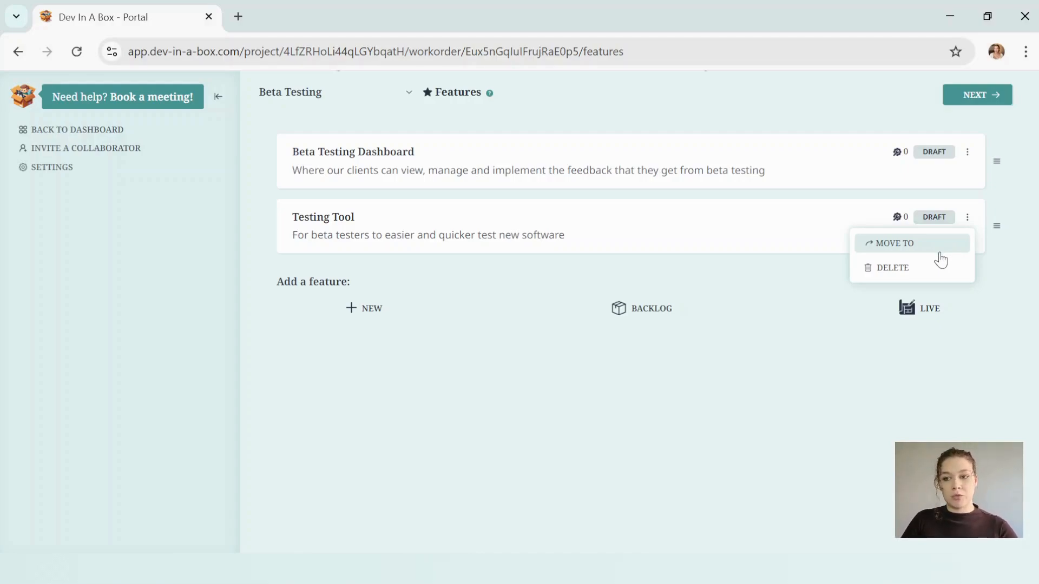
click(872, 393)
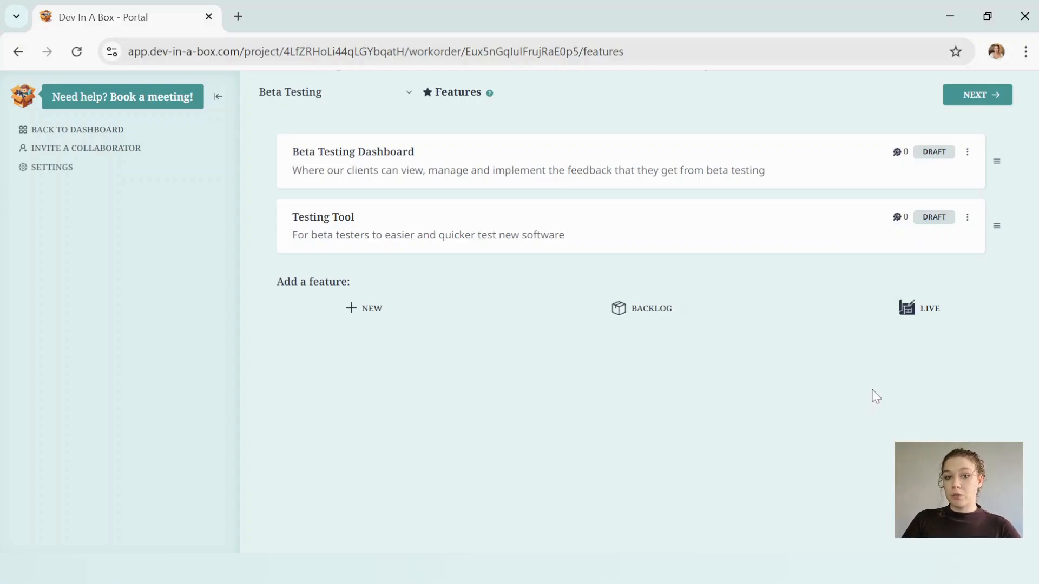
click(953, 103)
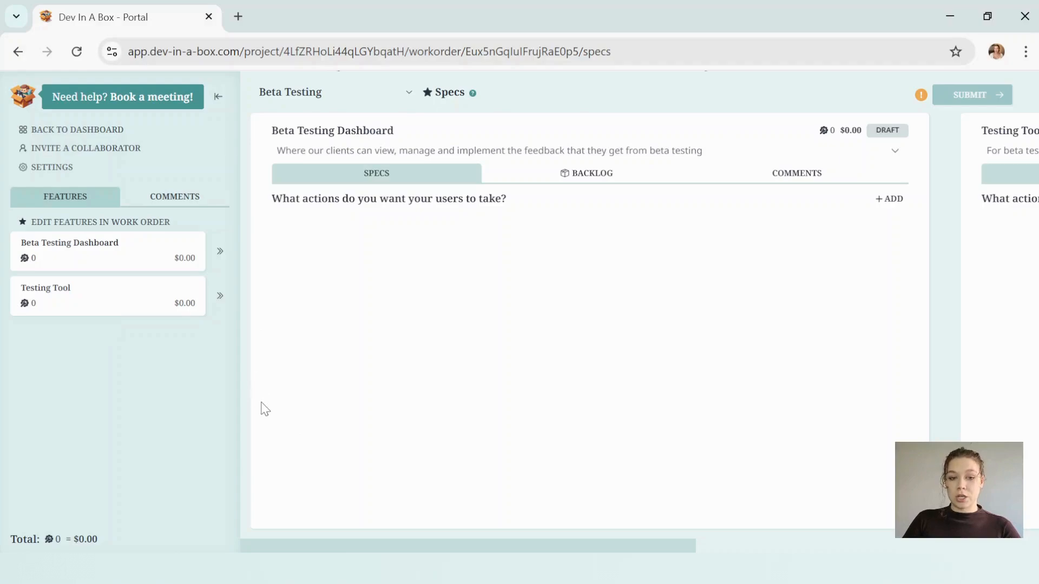
click(220, 297)
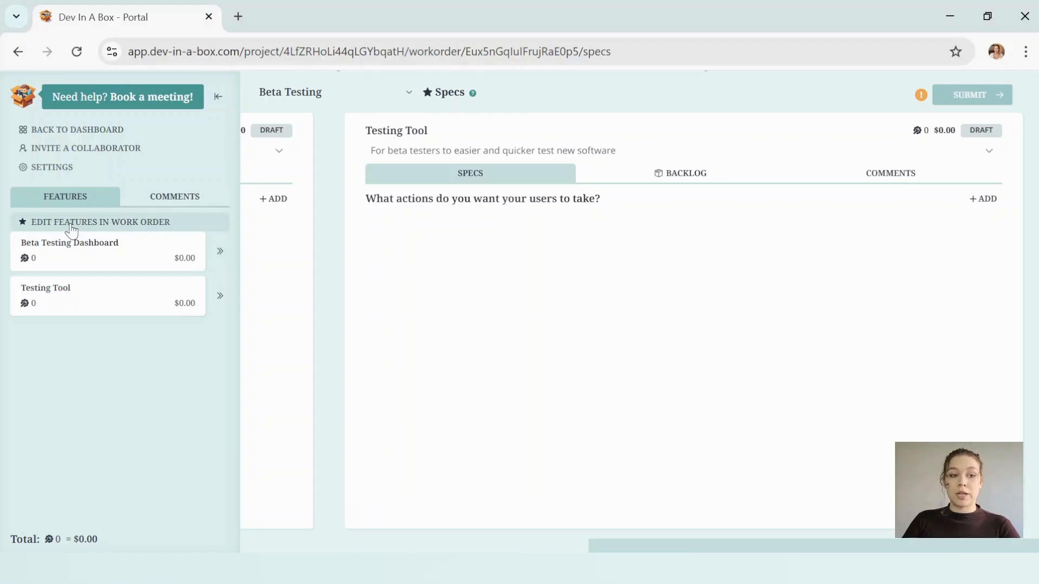
click(72, 228)
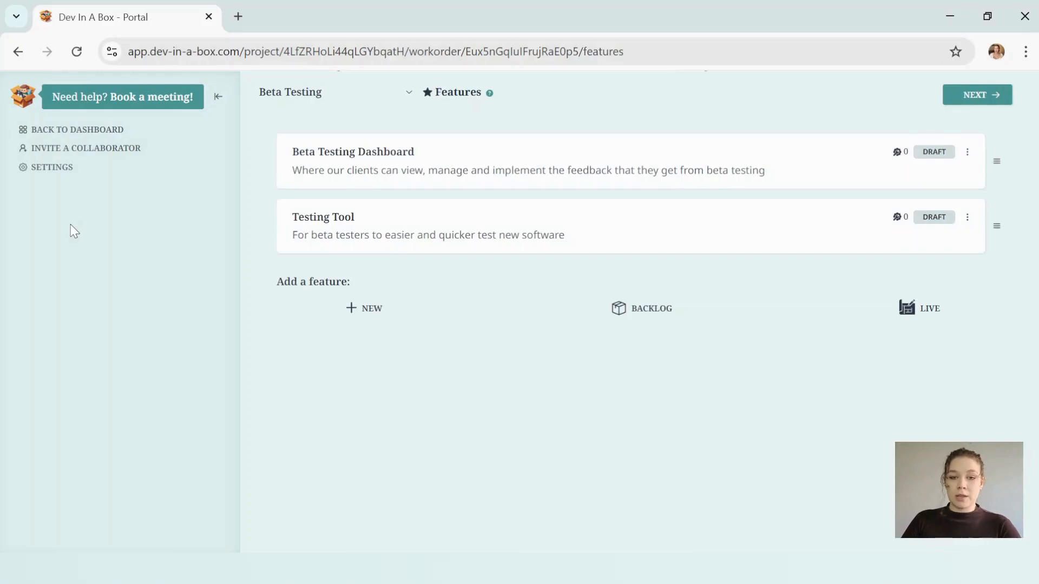
Continue to the work order's specs and view the backlog and comments of the Beta Testing Dashboard feature
click(977, 95)
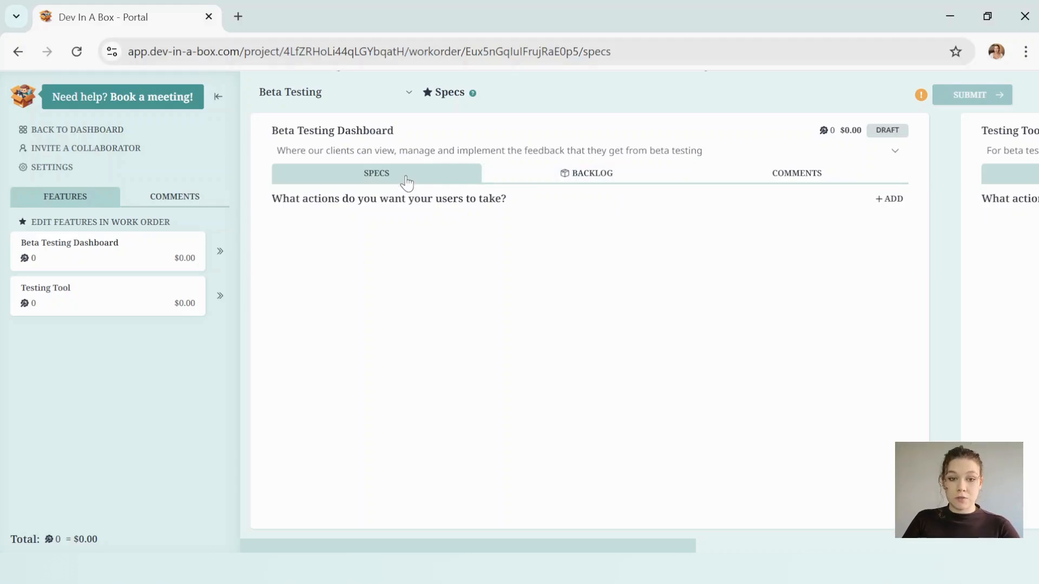
click(548, 184)
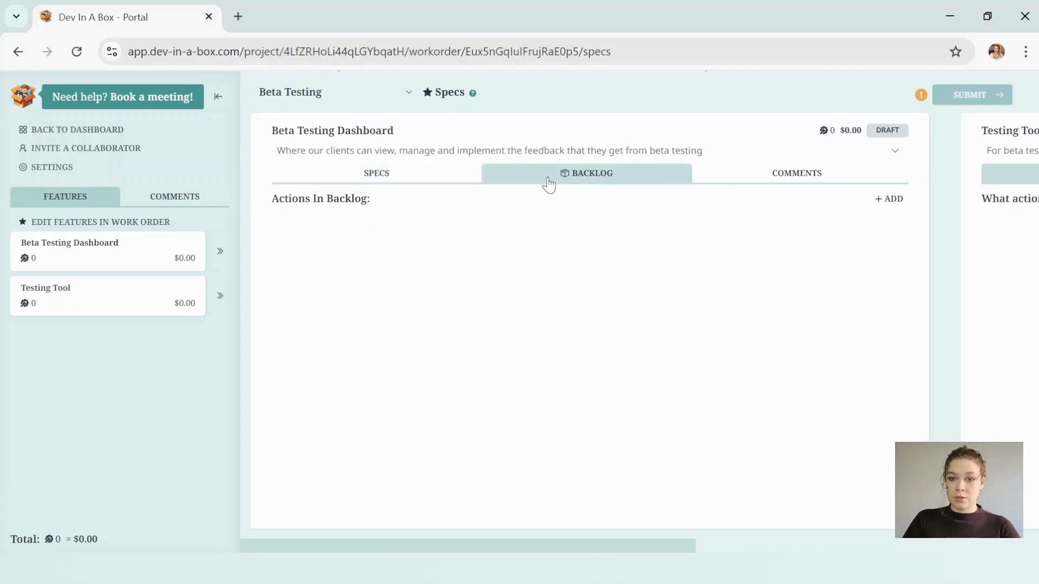
click(720, 181)
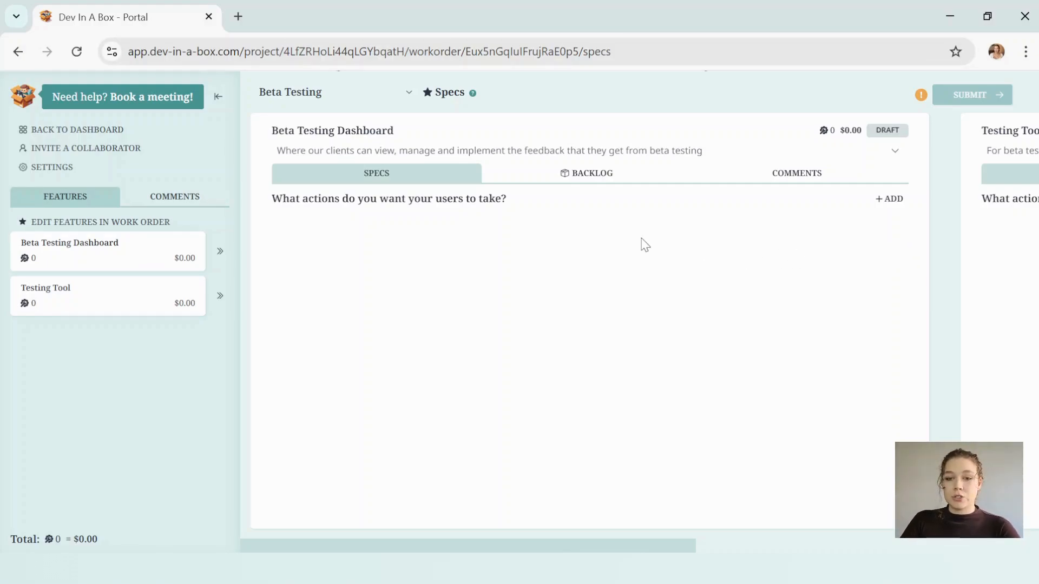
Add a user action to the Beta Testing Dashboard specs described as "User can see all of the Features live in their software"
click(889, 199)
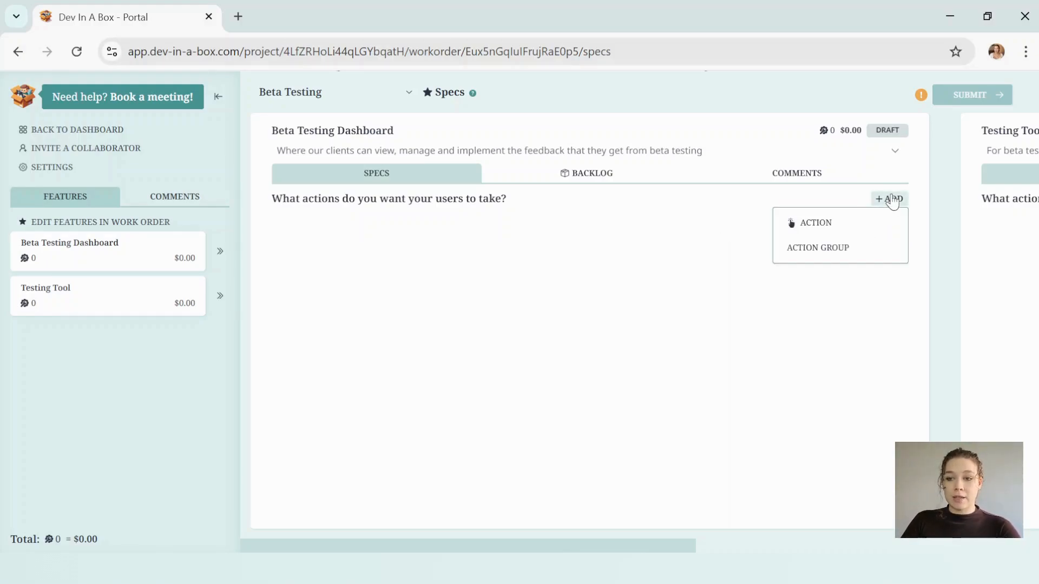
click(823, 223)
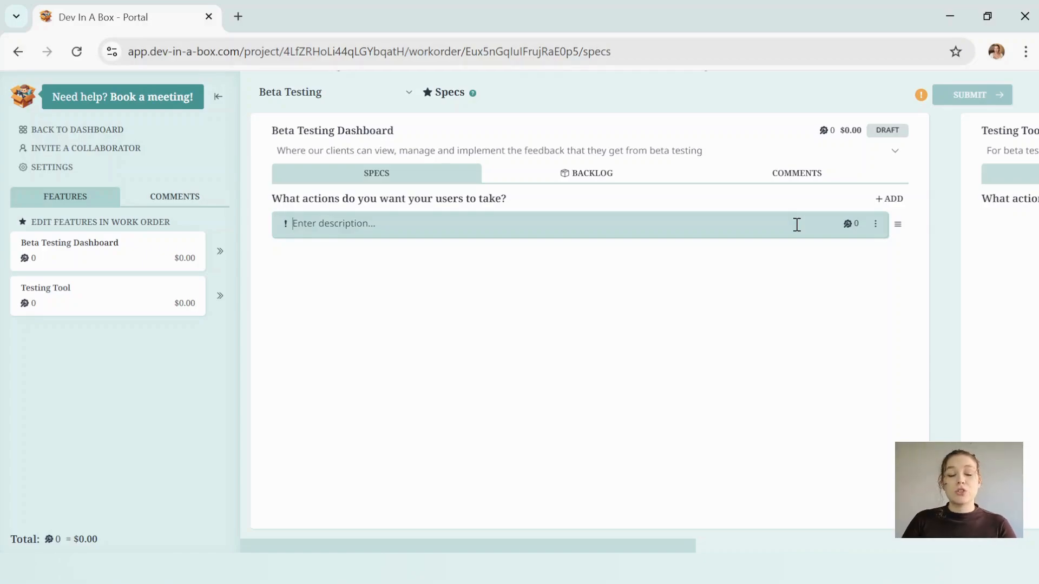
text(Use)
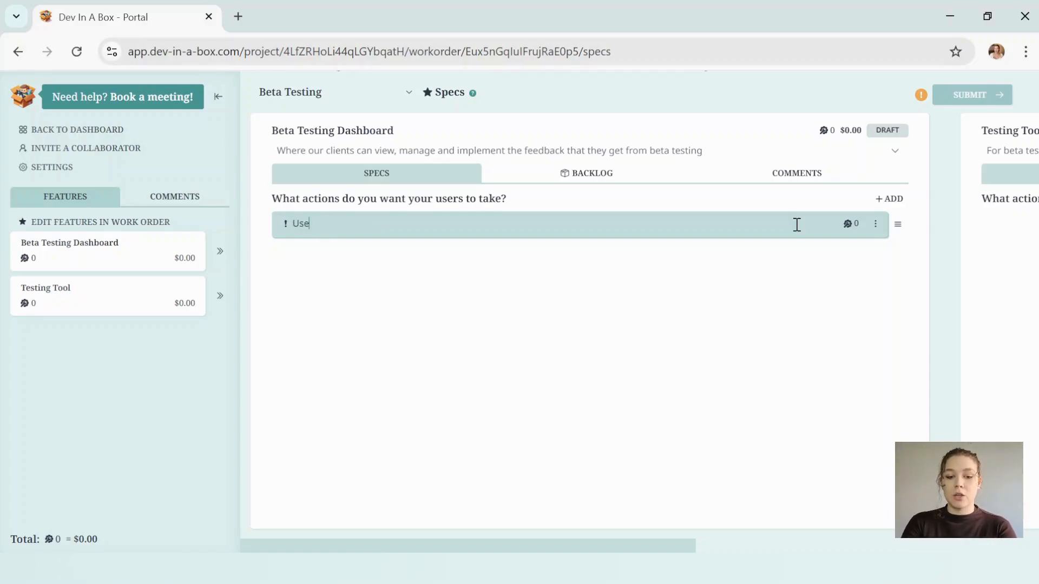
text(r can see all o)
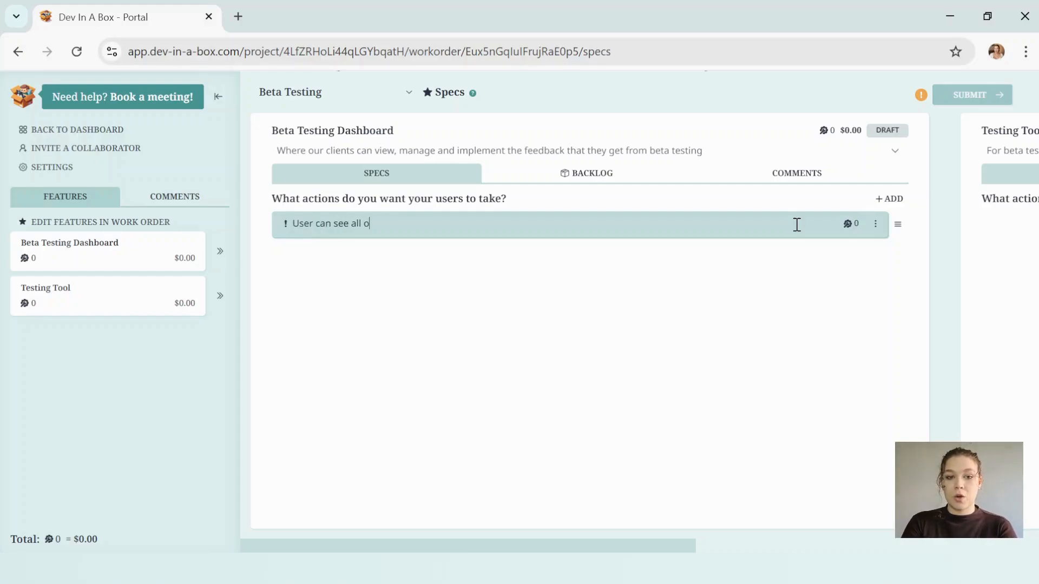
text(f the Features )
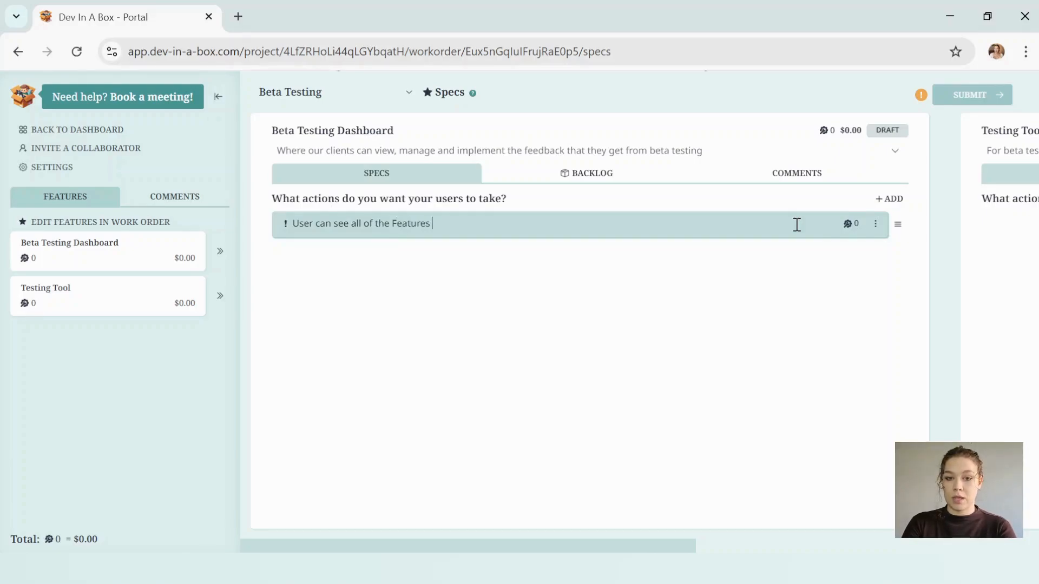
text(live in the)
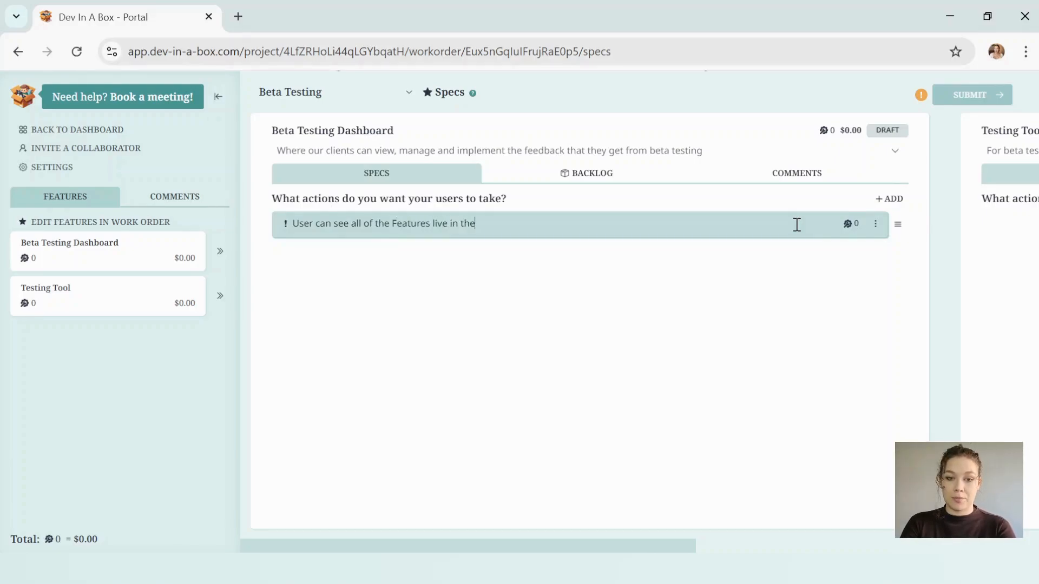
text(ir software)
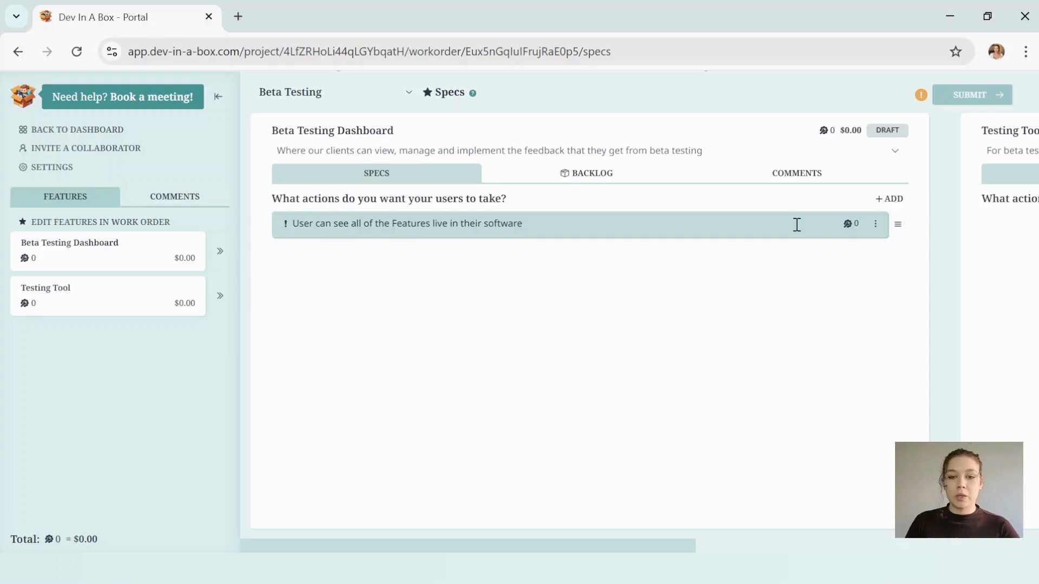
Add a second user action reading "User can see if a Feature has gone through Beta Testing (every tester has completed the feature)"
key(Return)
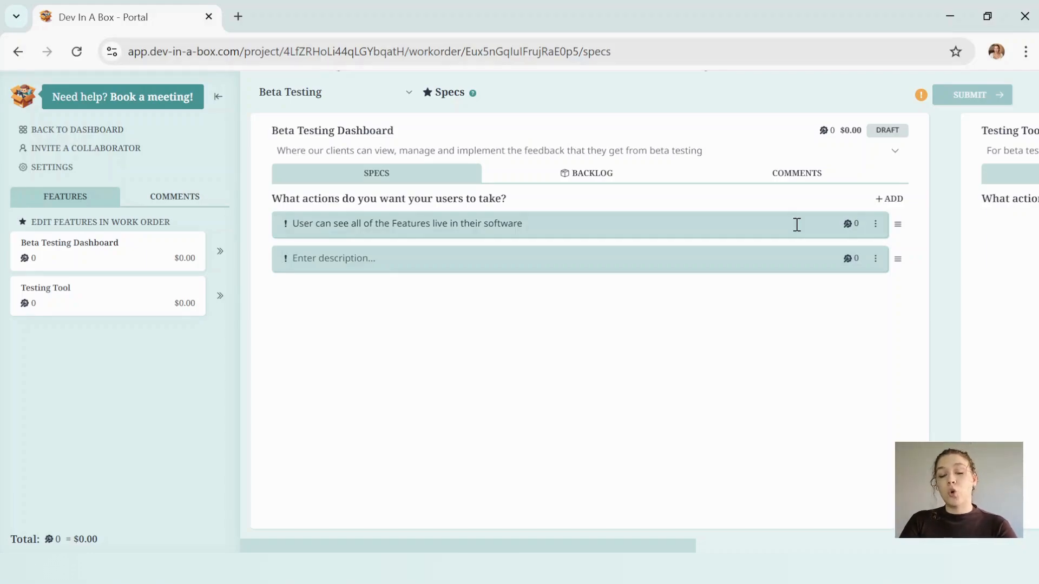
text(Use)
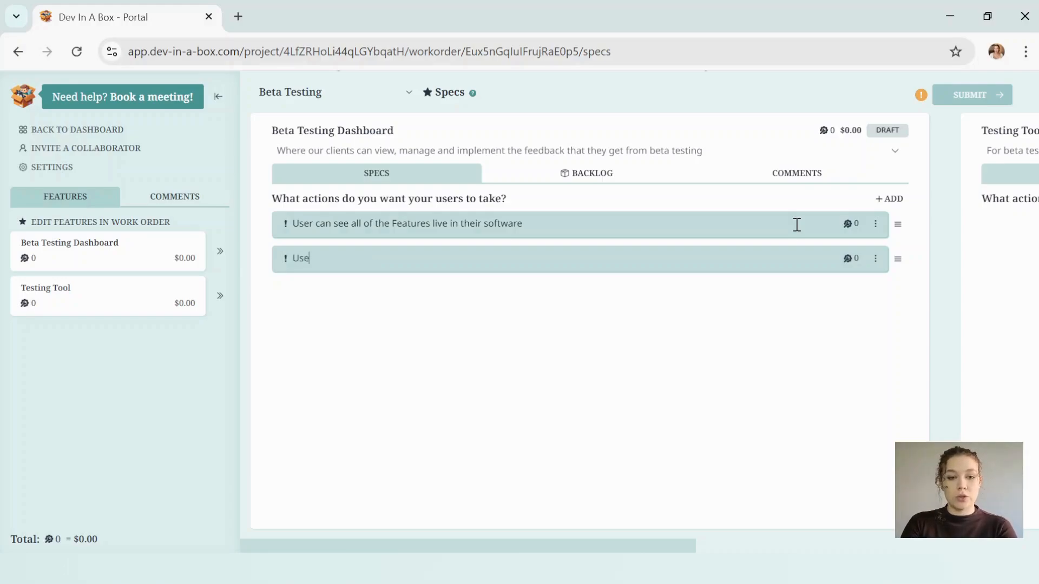
text(r can see)
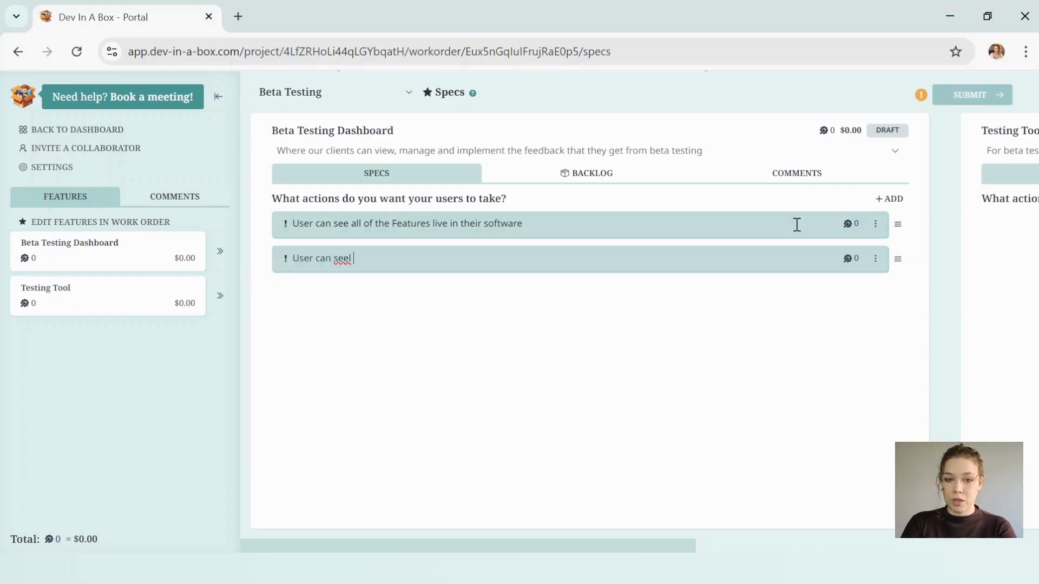
text( if a Feat)
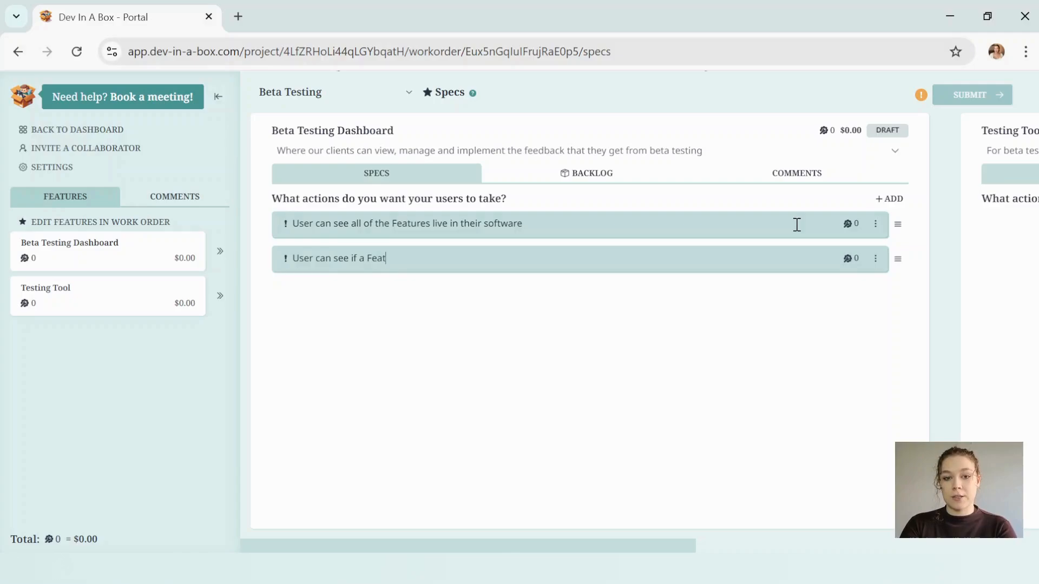
text(ure has g)
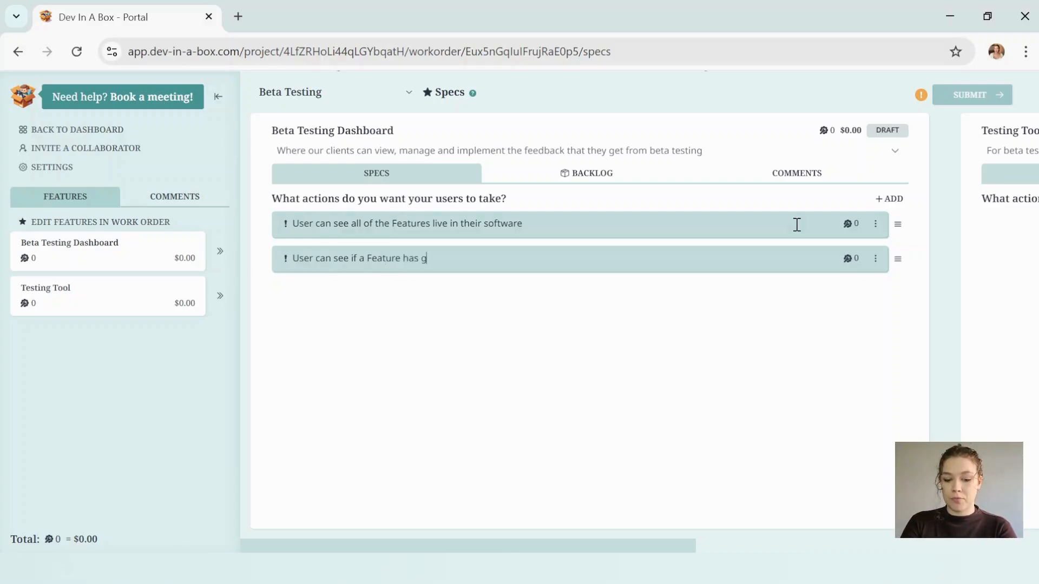
text(one through)
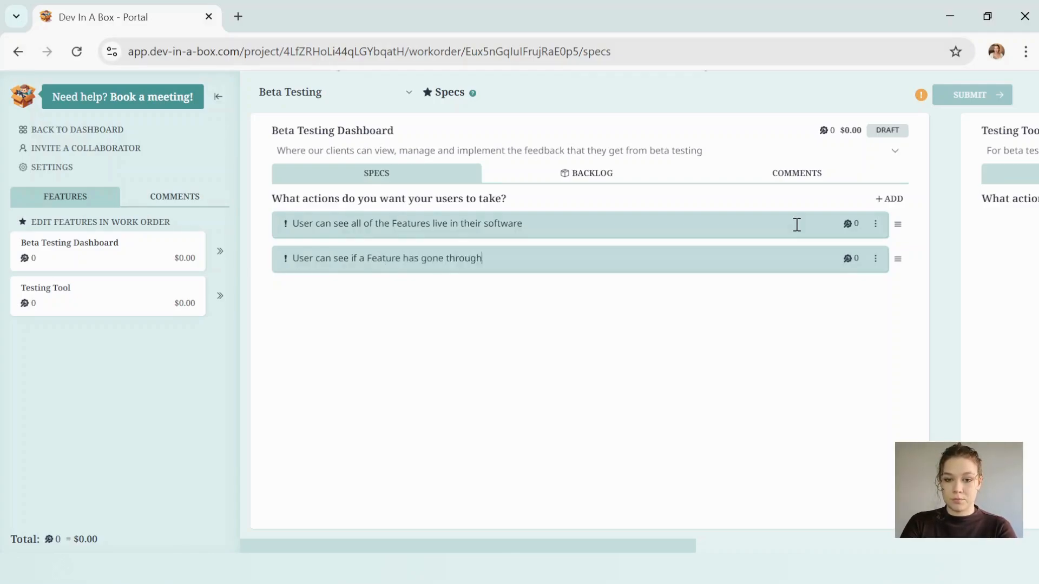
text( Beta Testi)
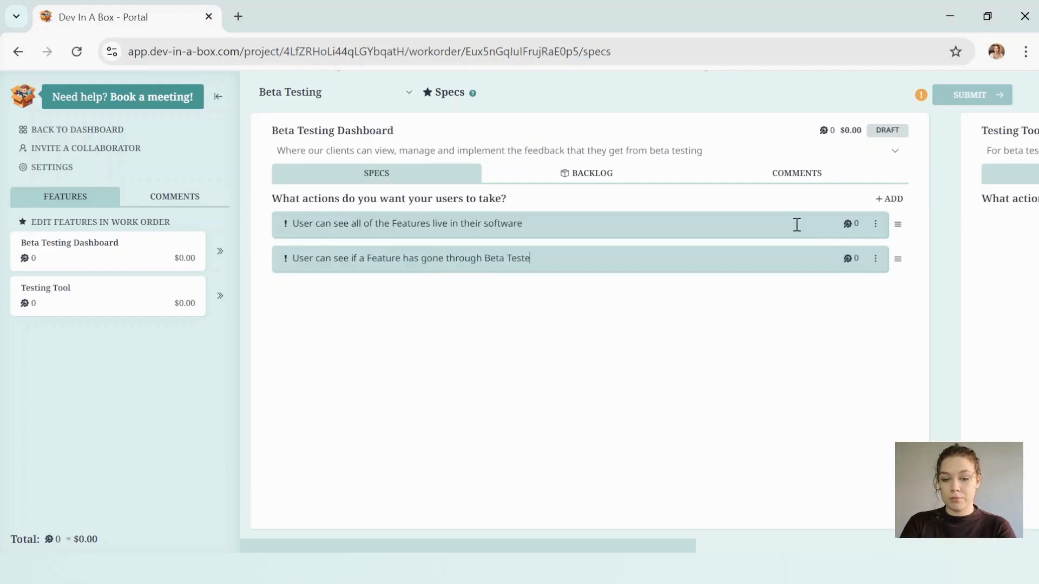
text(ng ()
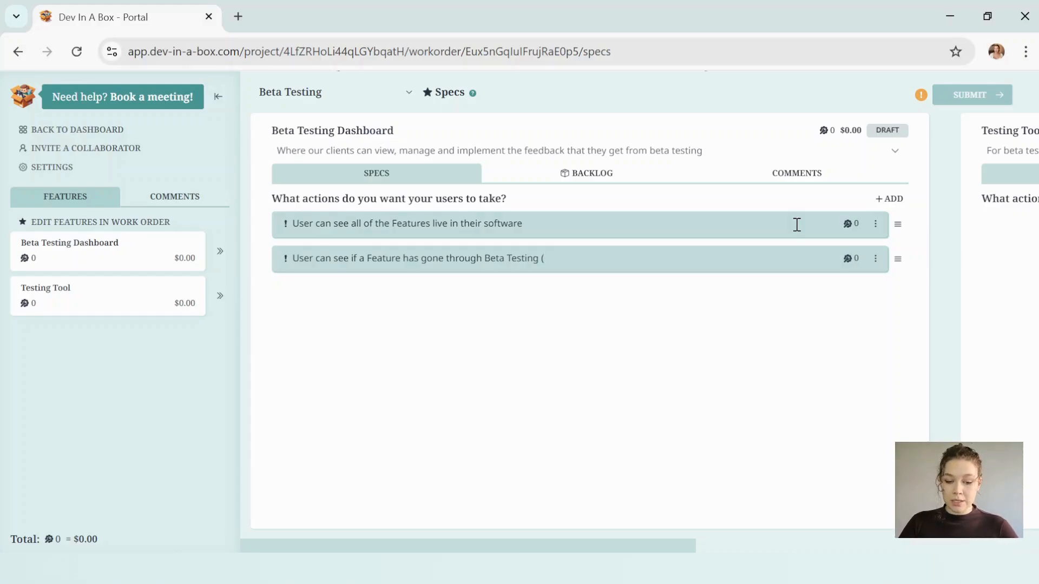
text(every t)
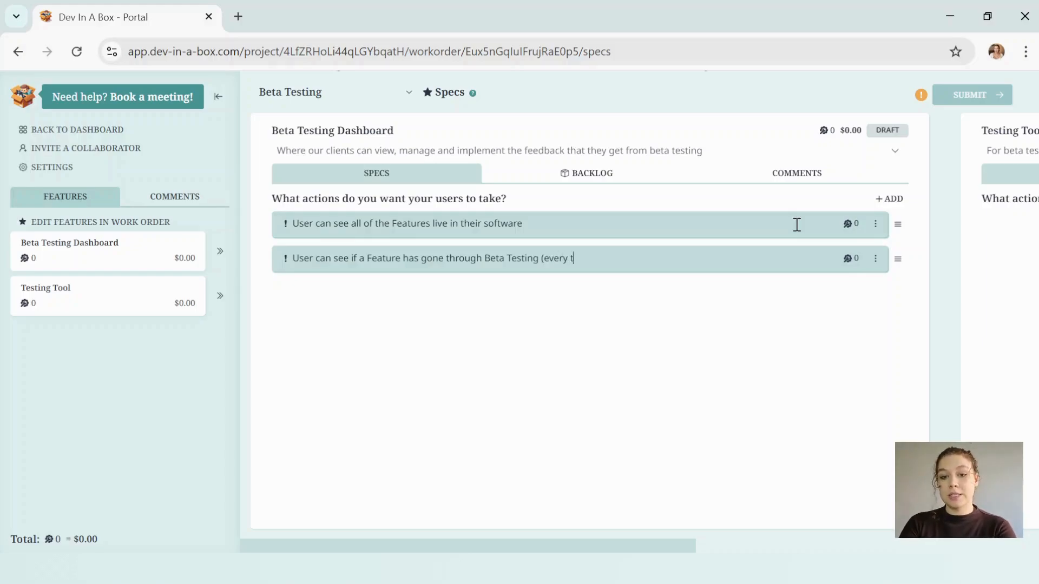
text(ester ha)
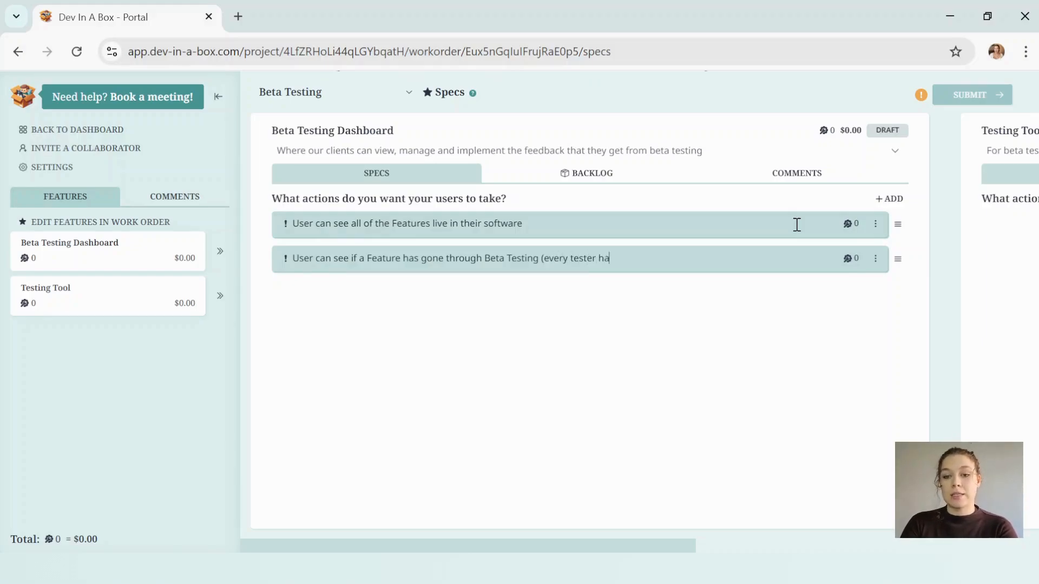
text(s complete)
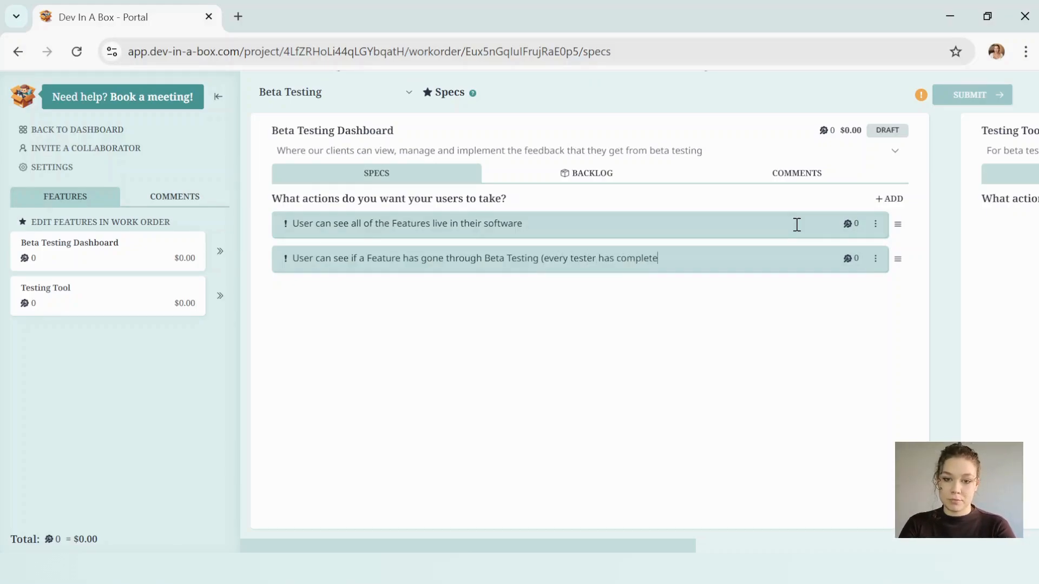
text(d the featur)
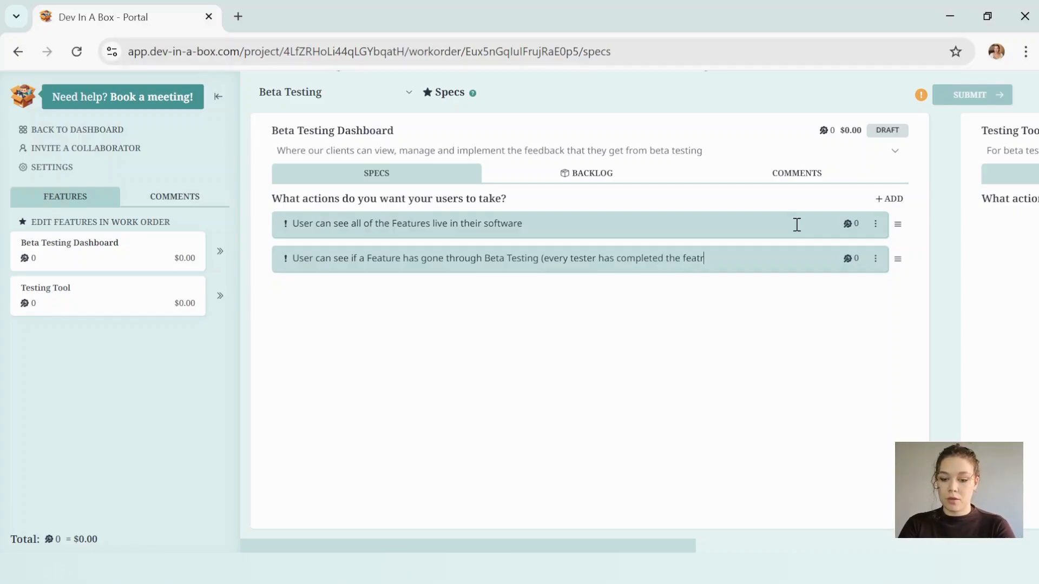
text(e))
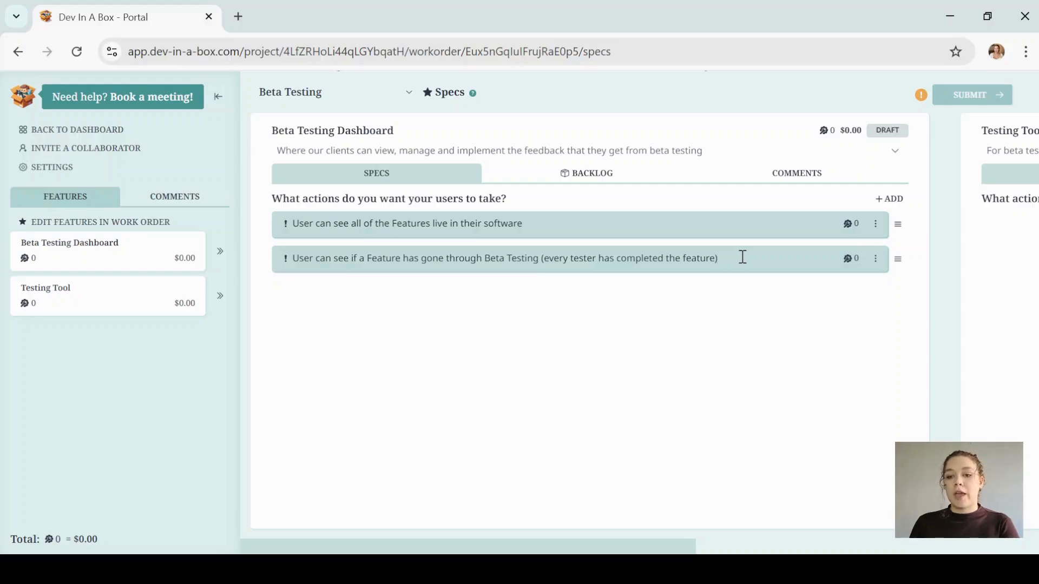
Add a third user action reading "Owner/Decision Maker can see feedback given for a screen"
key(Return)
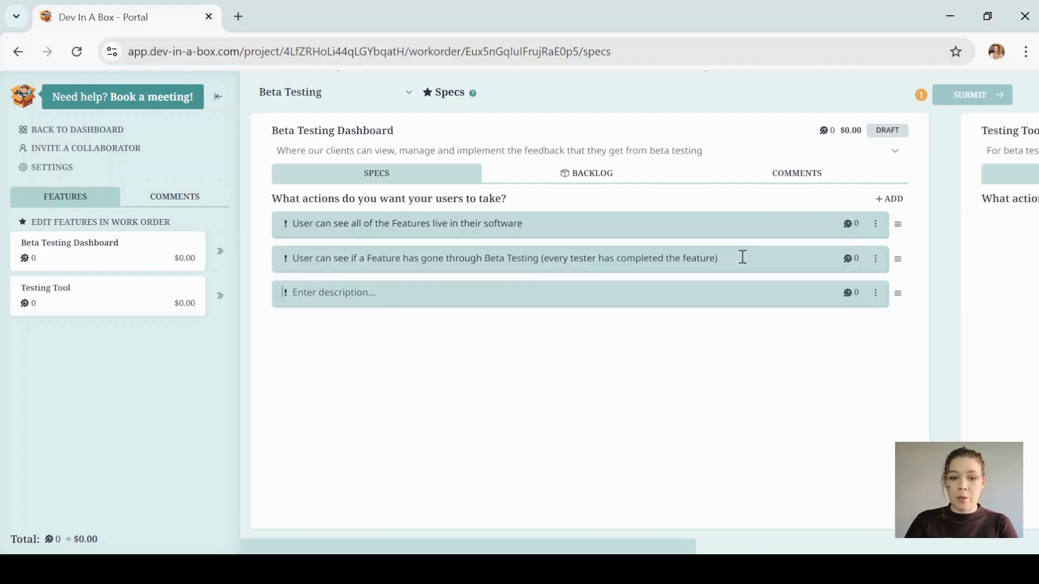
text(Owner/Deci)
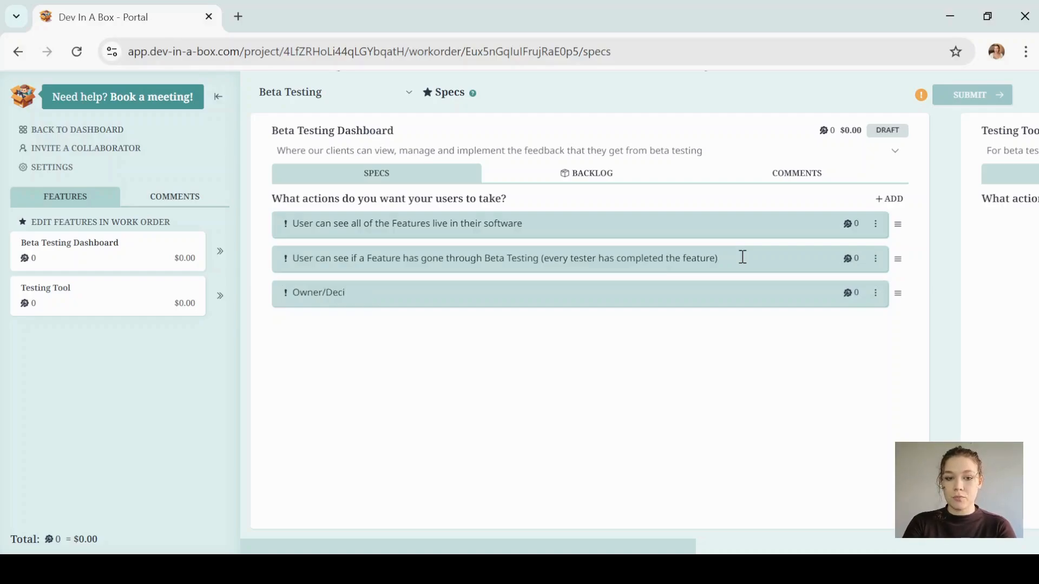
text(sion Maker ca)
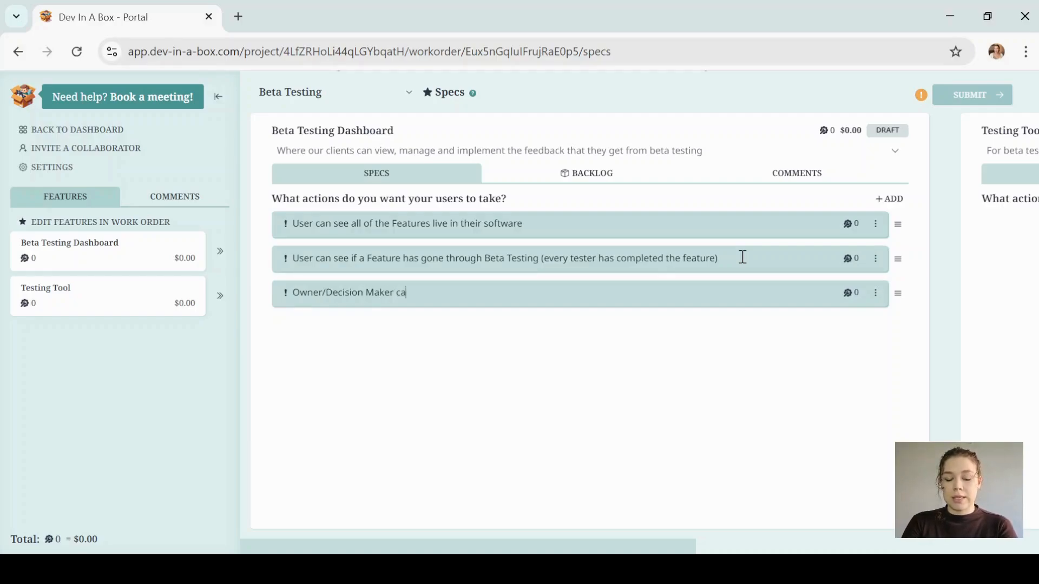
text(n see fed)
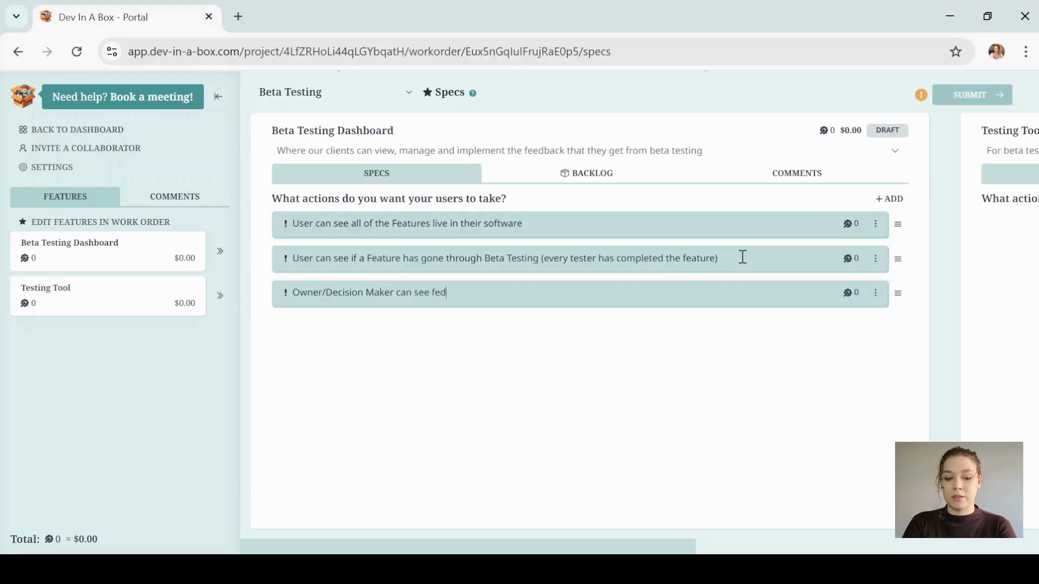
key(BackSpace)
text(edback given for a sc)
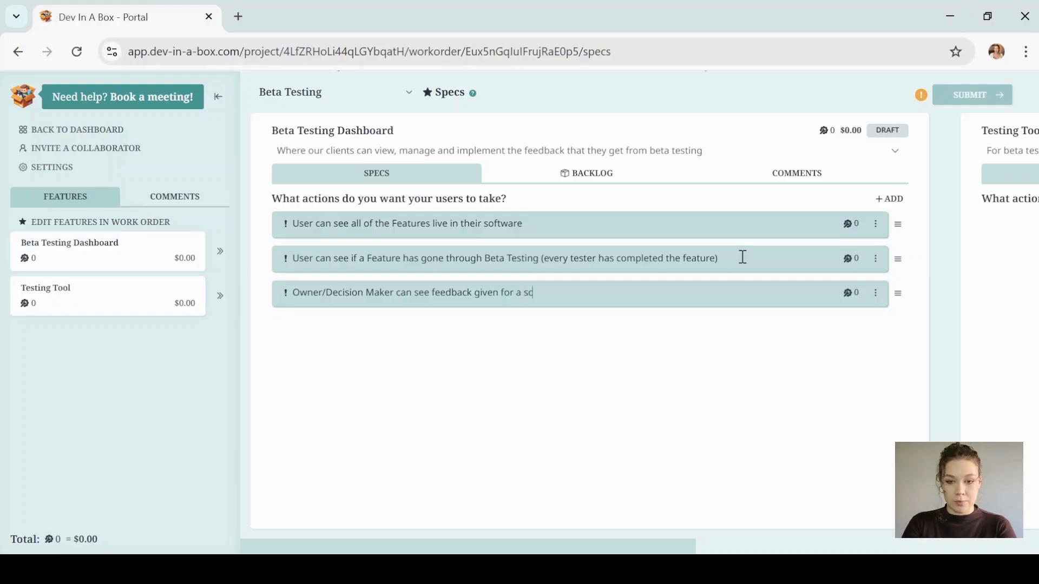
text(reen)
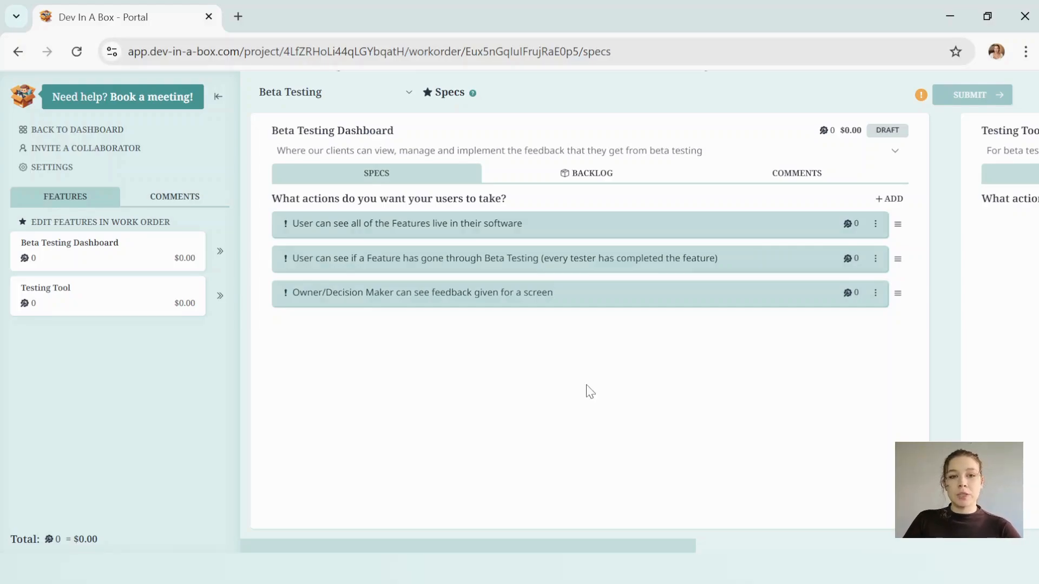
Duplicate the Owner/Decision Maker feedback action and delete the copy
click(876, 294)
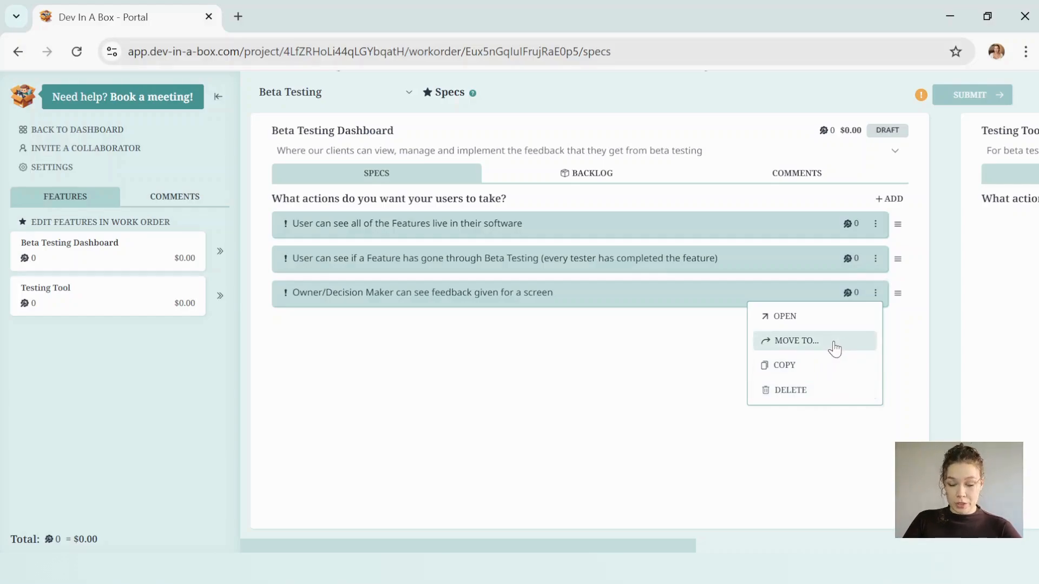
click(808, 373)
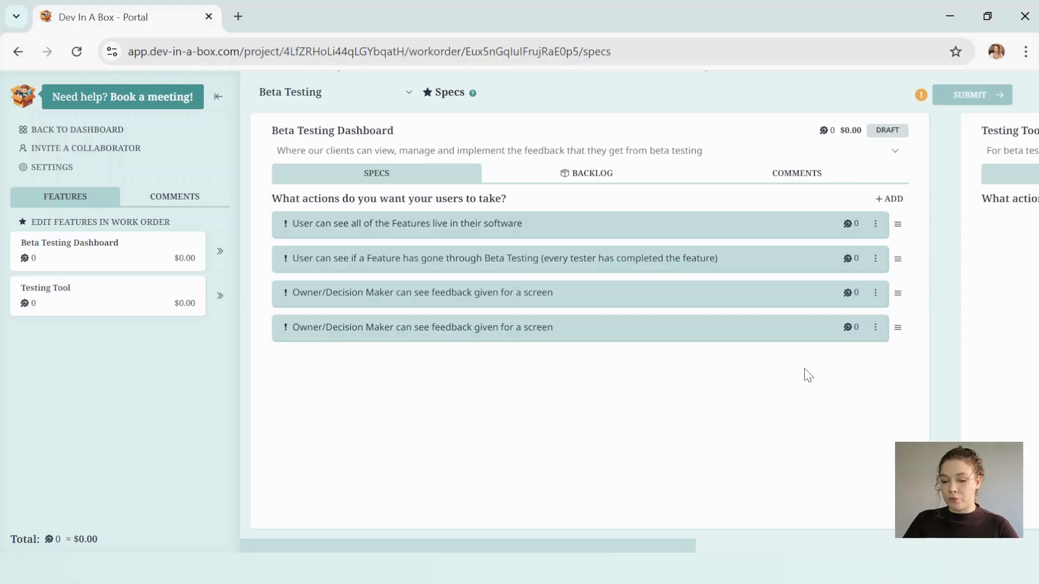
click(876, 329)
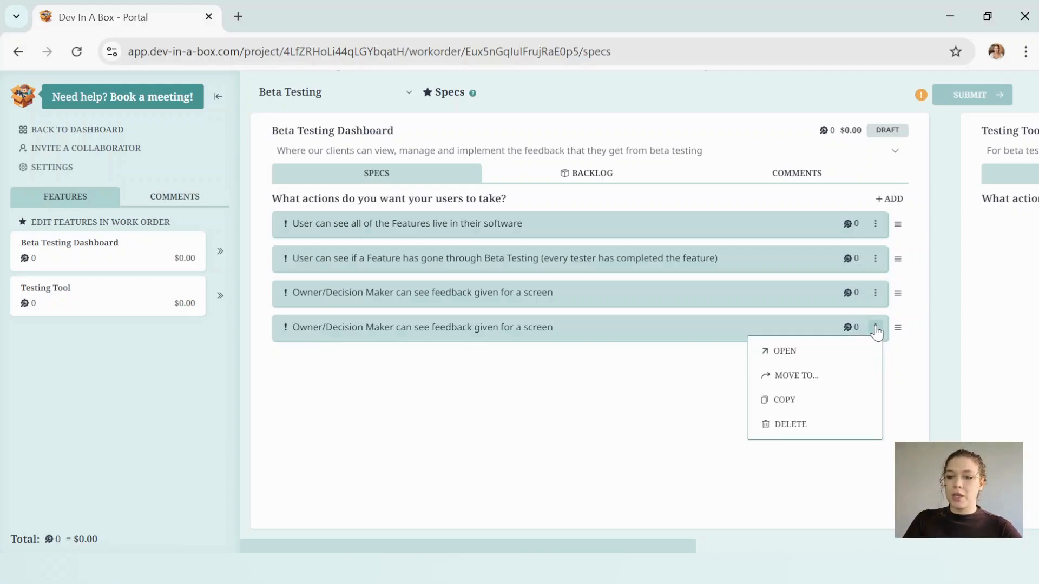
click(828, 430)
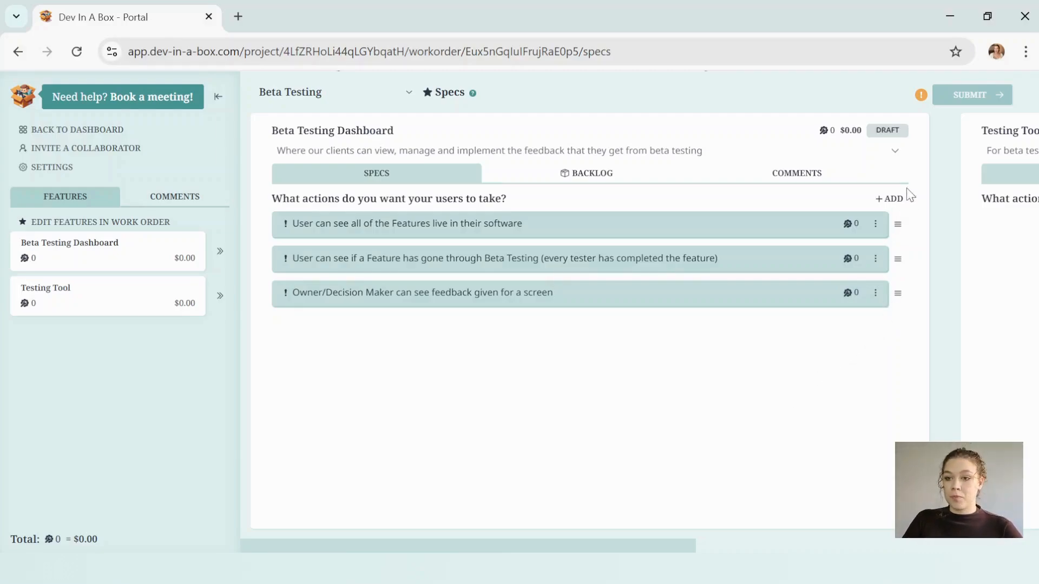
Create an action group named "Feedback" in the Beta Testing Dashboard specs and move the Owner/Decision Maker action into it
click(905, 208)
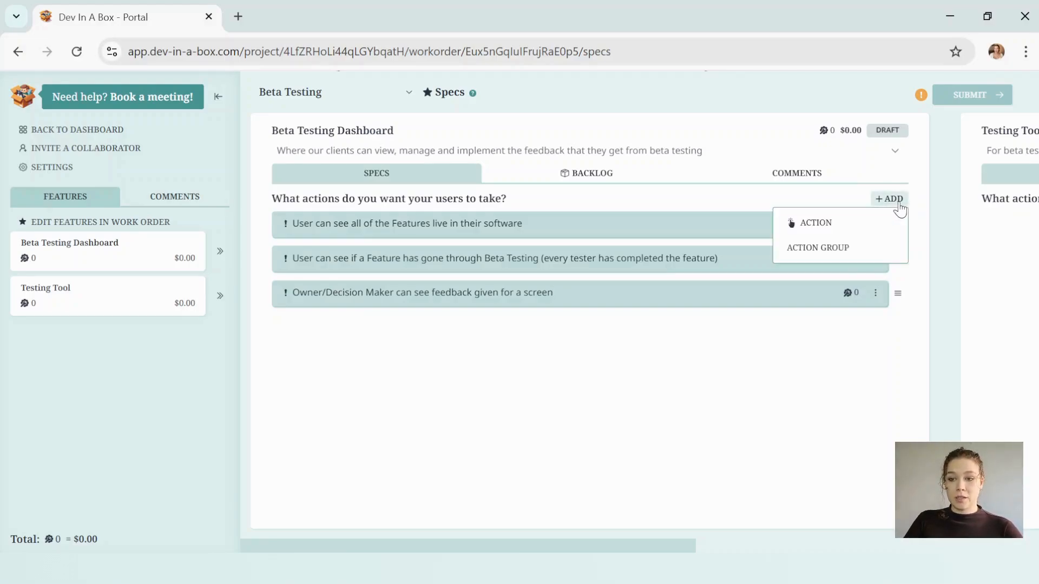
click(842, 252)
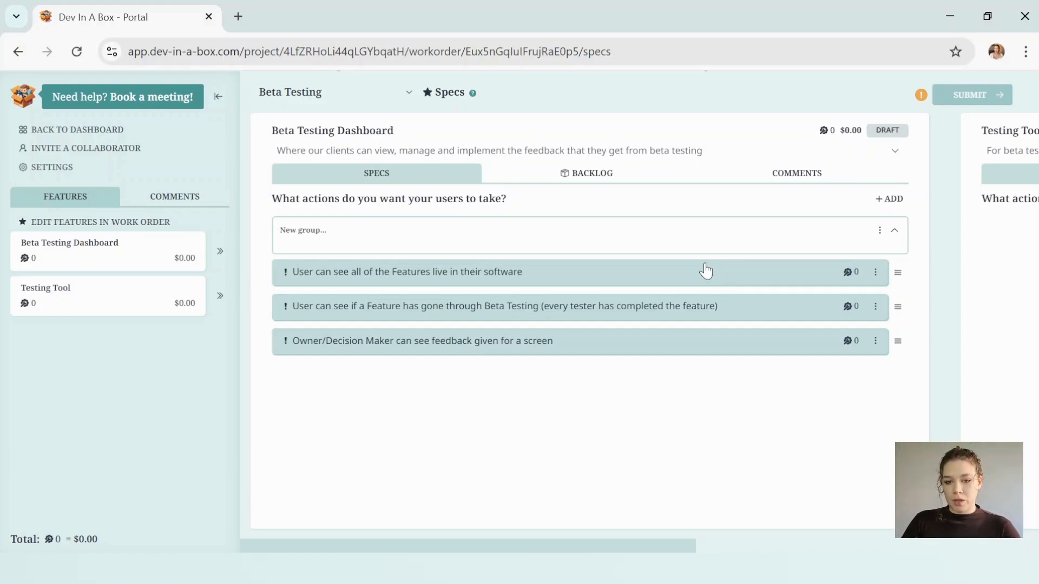
text(Feedback)
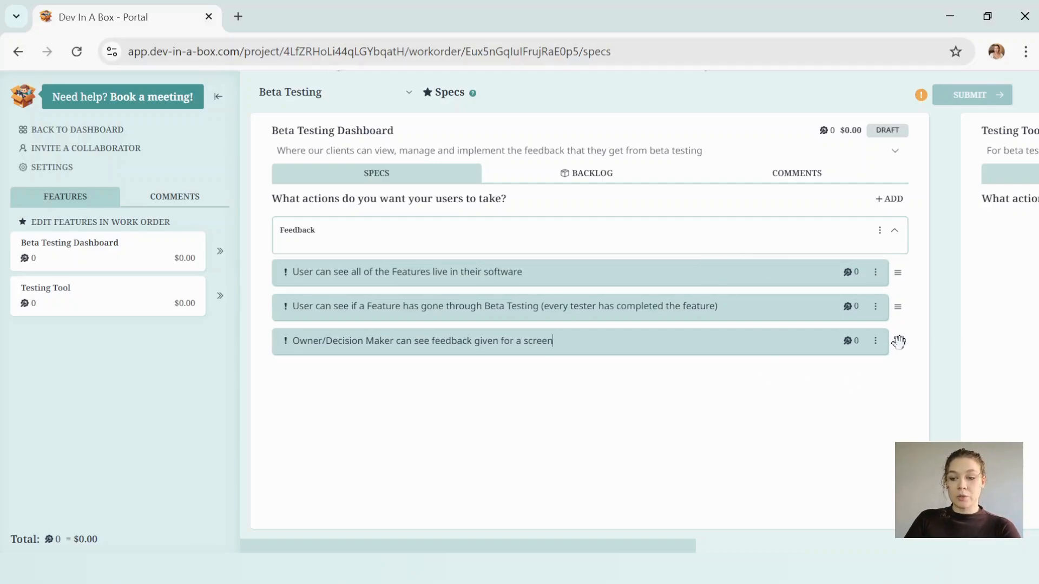
drag(899, 344, 901, 351)
drag(901, 324, 896, 253)
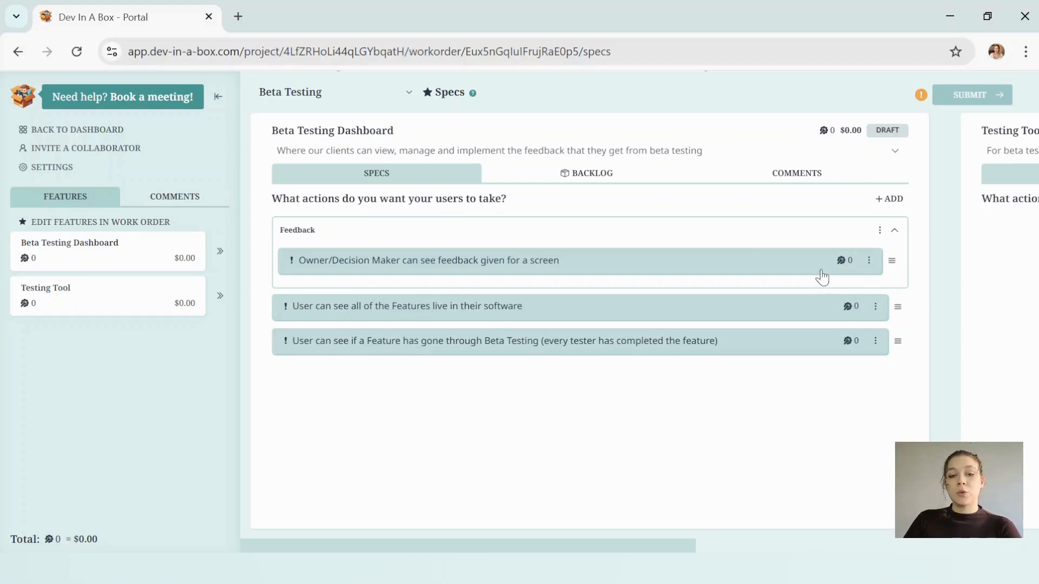
View the features that the Feedback action group can be copied to, without copying it
click(880, 231)
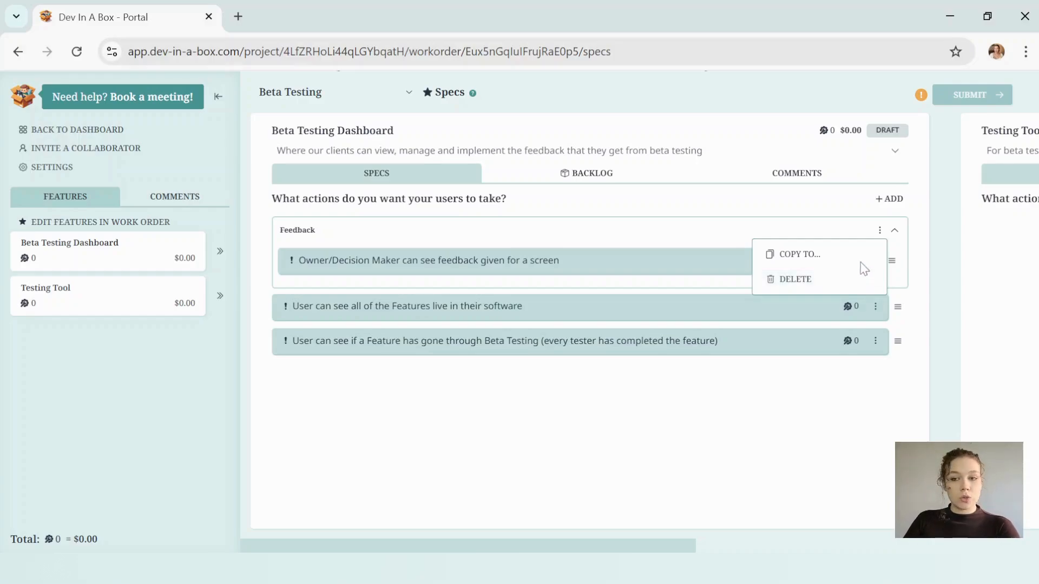
click(838, 258)
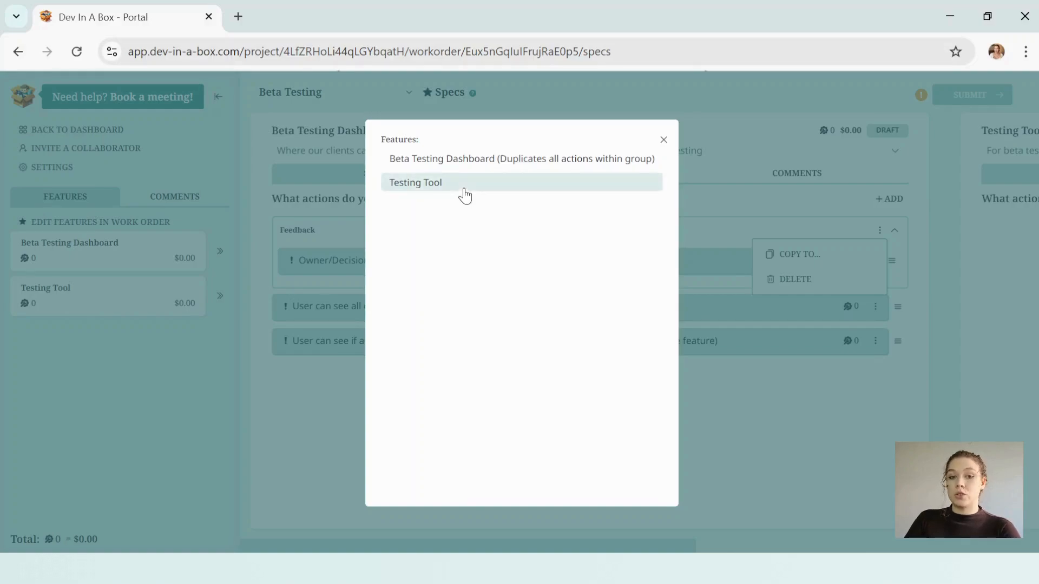
click(629, 158)
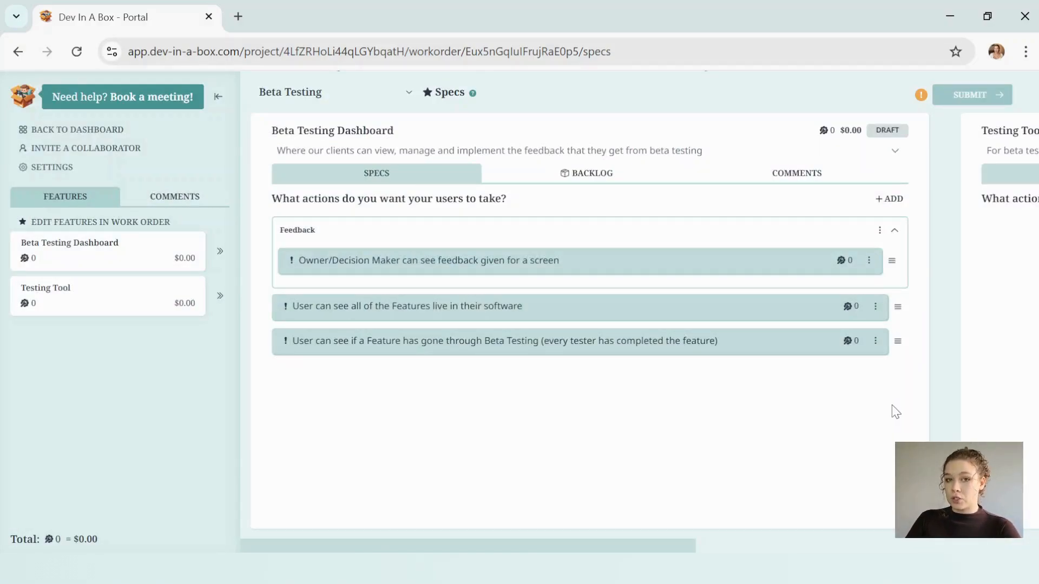
In the Owner/Decision Maker feedback action, check the comments area and add a new function named "Feedback text"
click(846, 264)
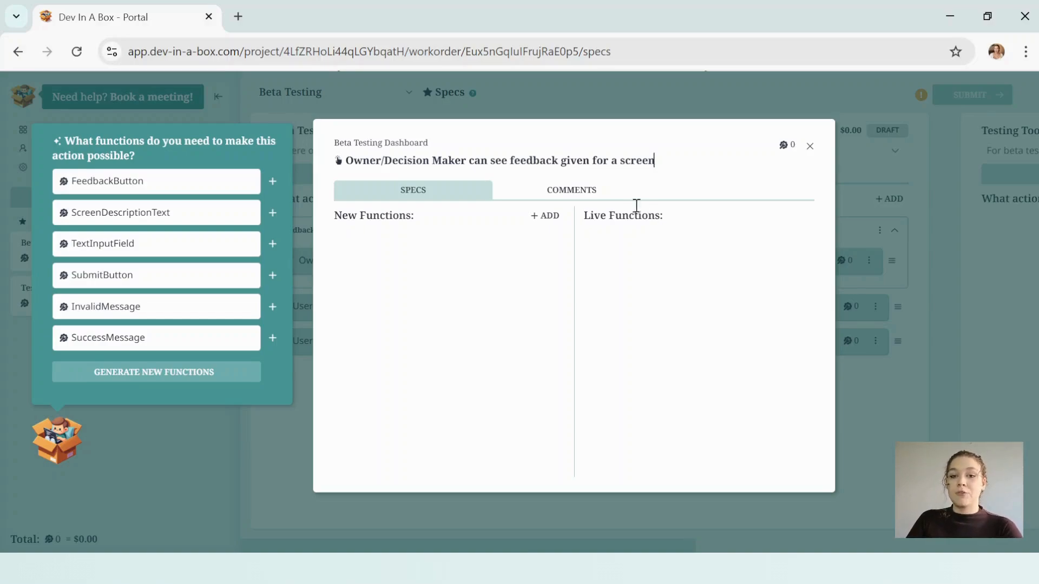
click(607, 198)
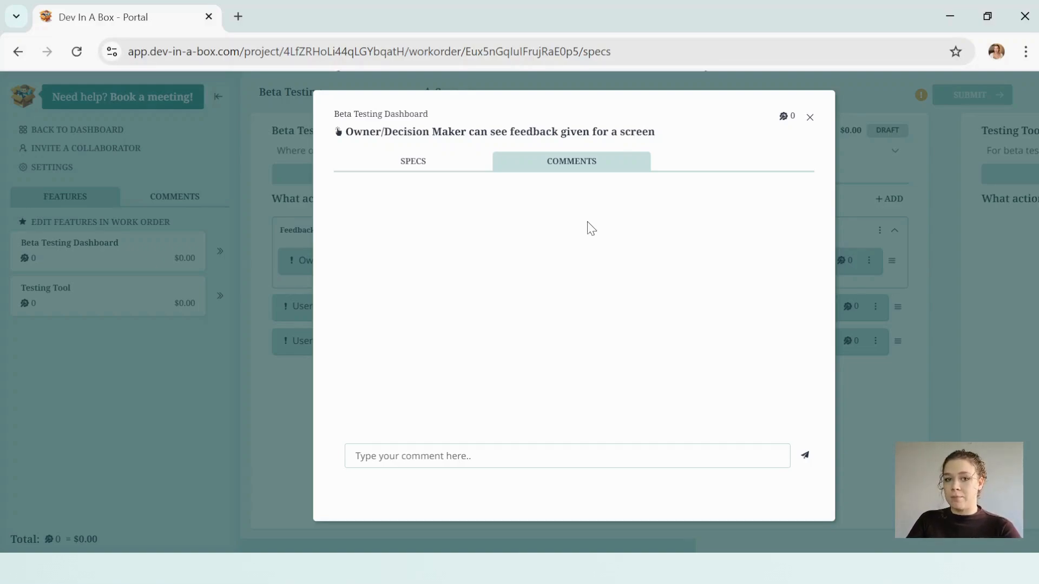
click(453, 175)
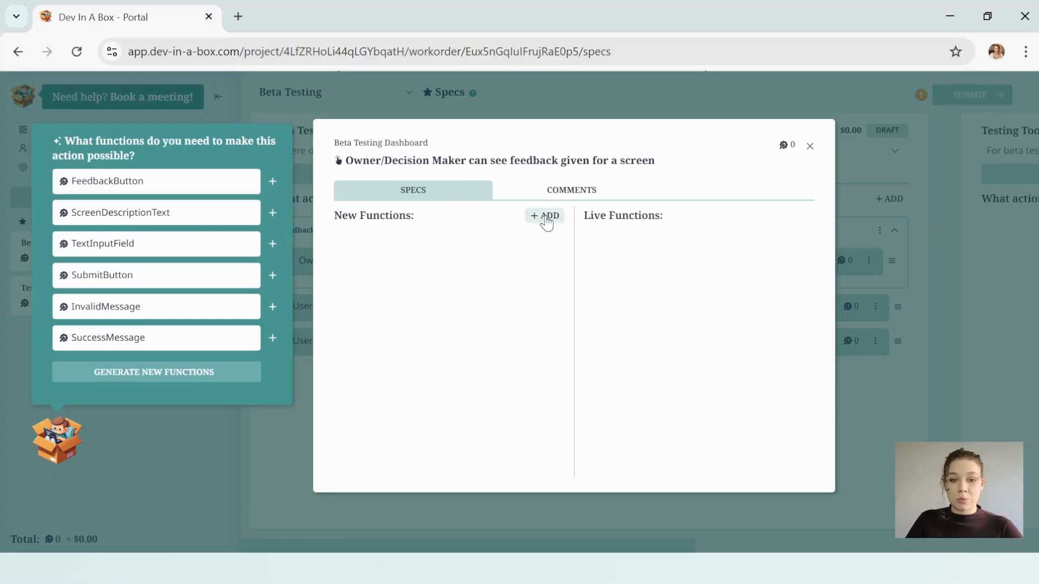
click(545, 216)
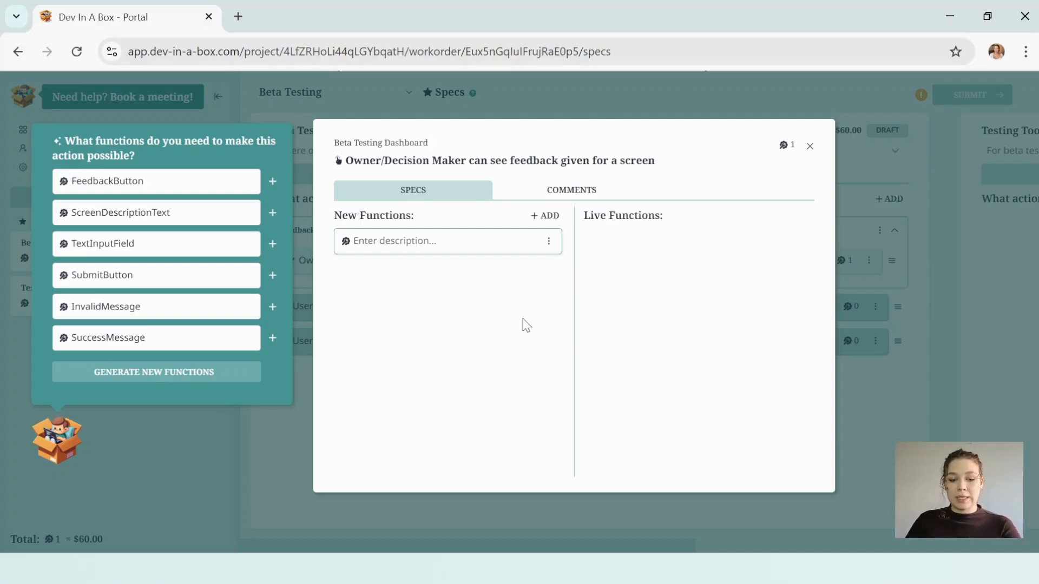
text(Feedback te)
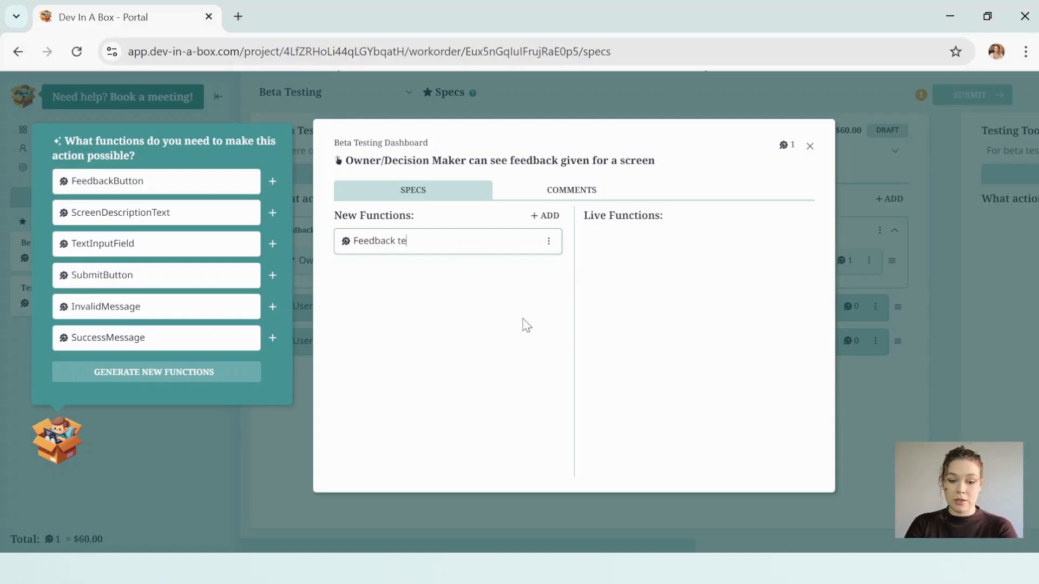
text(xt)
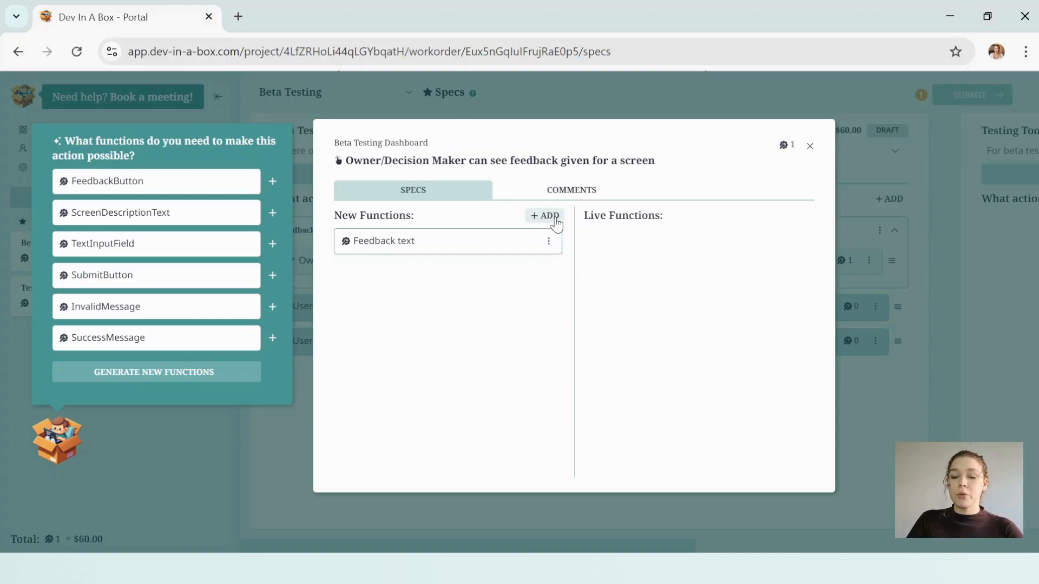
Add a second function named "Preview of uploaded files" to the Owner/Decision Maker action and close its details
click(556, 222)
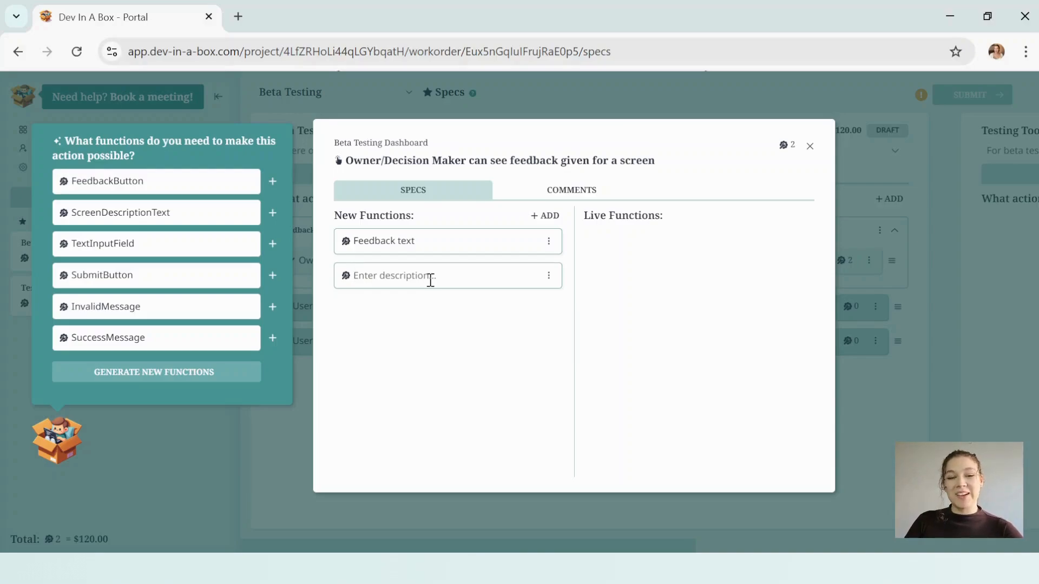
text(P)
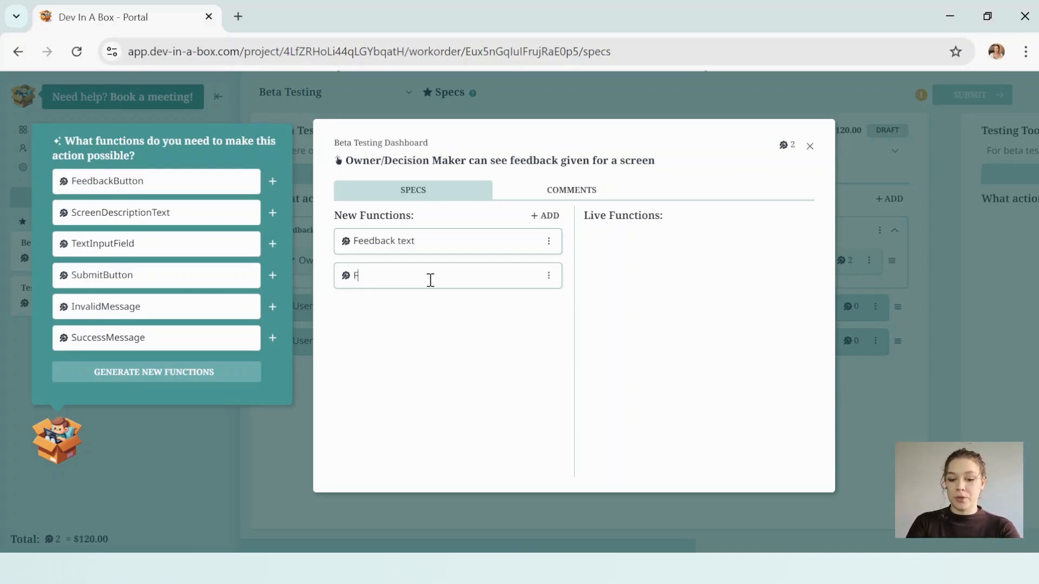
key(BackSpace)
text(Preview of )
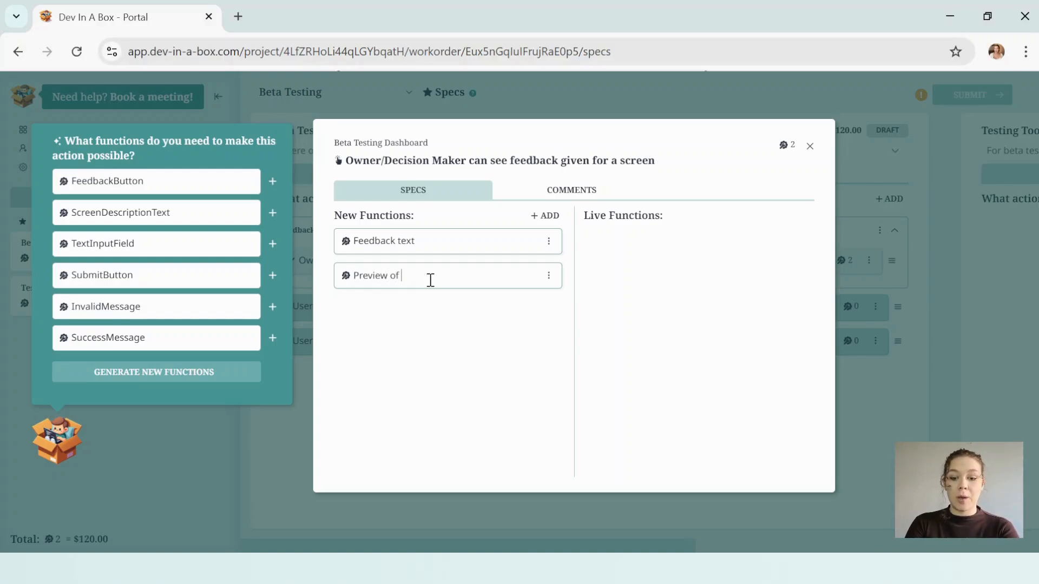
text(uploaded files)
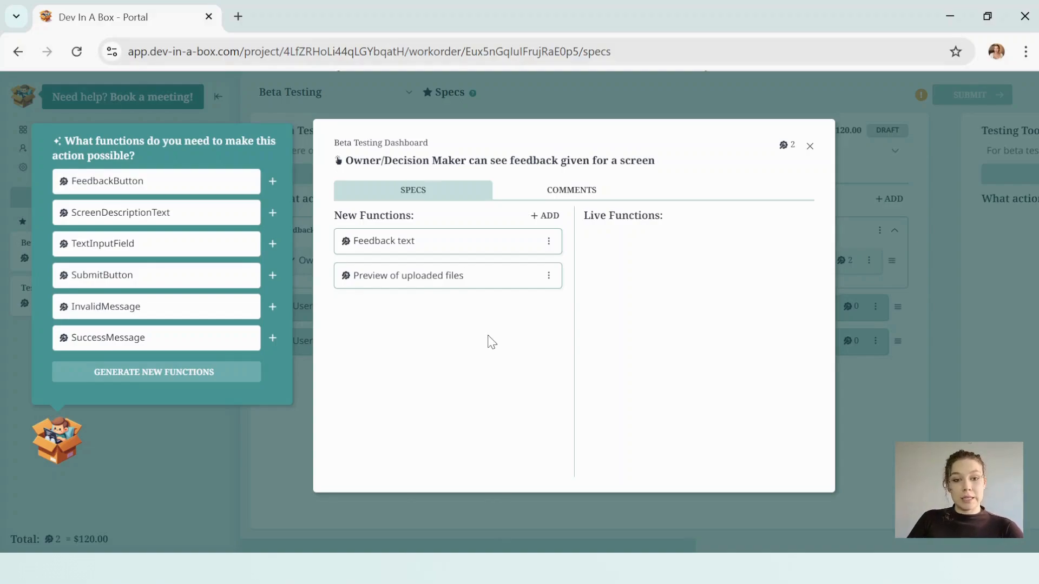
click(549, 275)
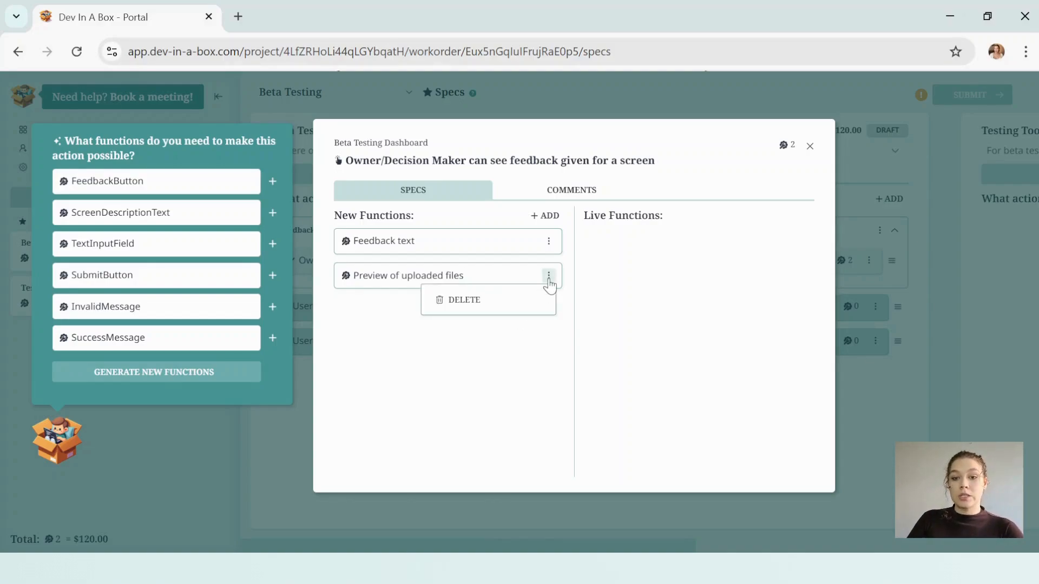
click(551, 276)
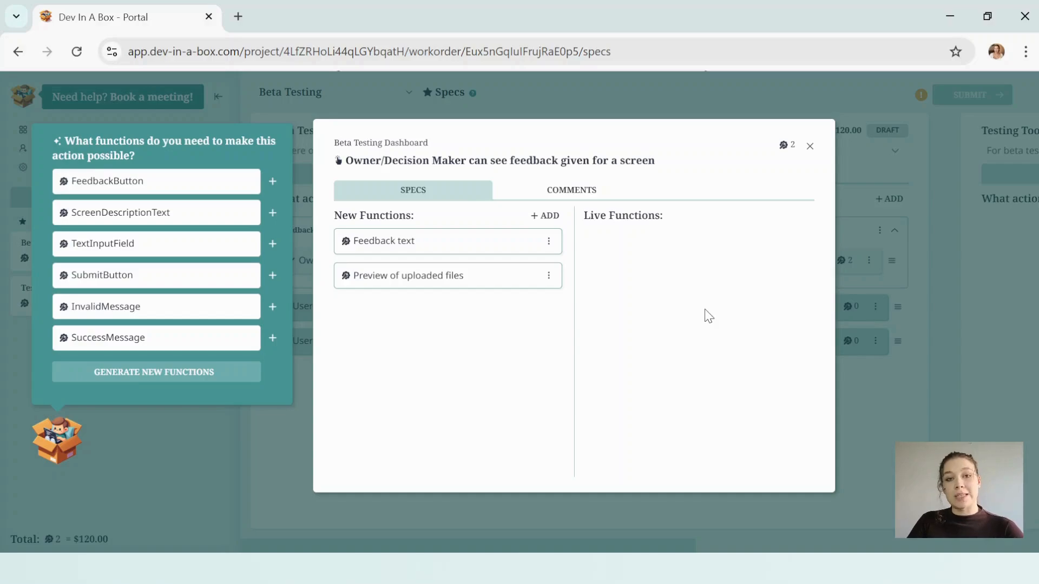
click(810, 147)
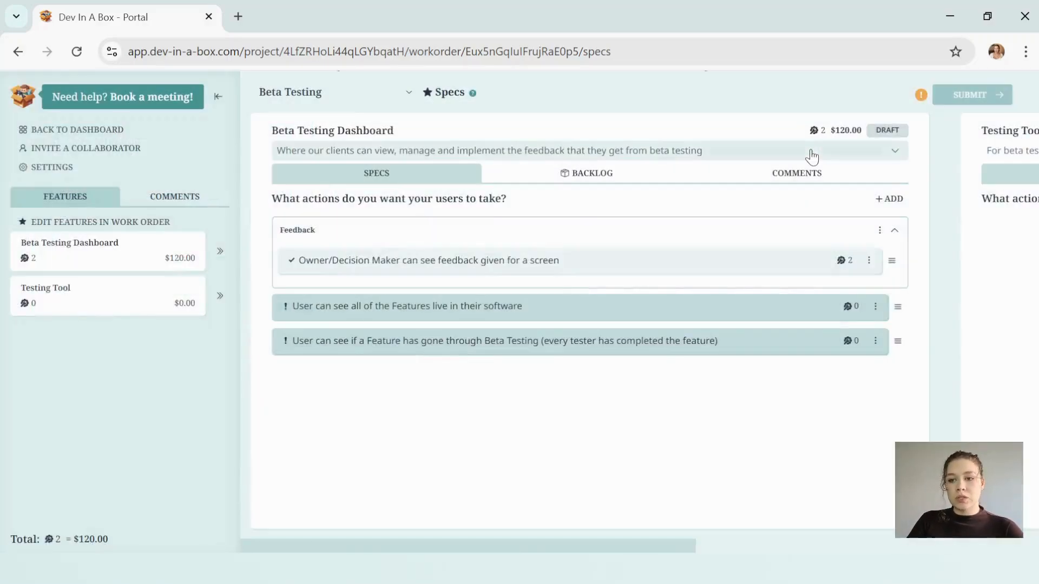
Add the suggested Navigation Button to the action about all live Features, regenerate suggestions, and add FeatureLabel renamed as "Feature Name"
click(848, 315)
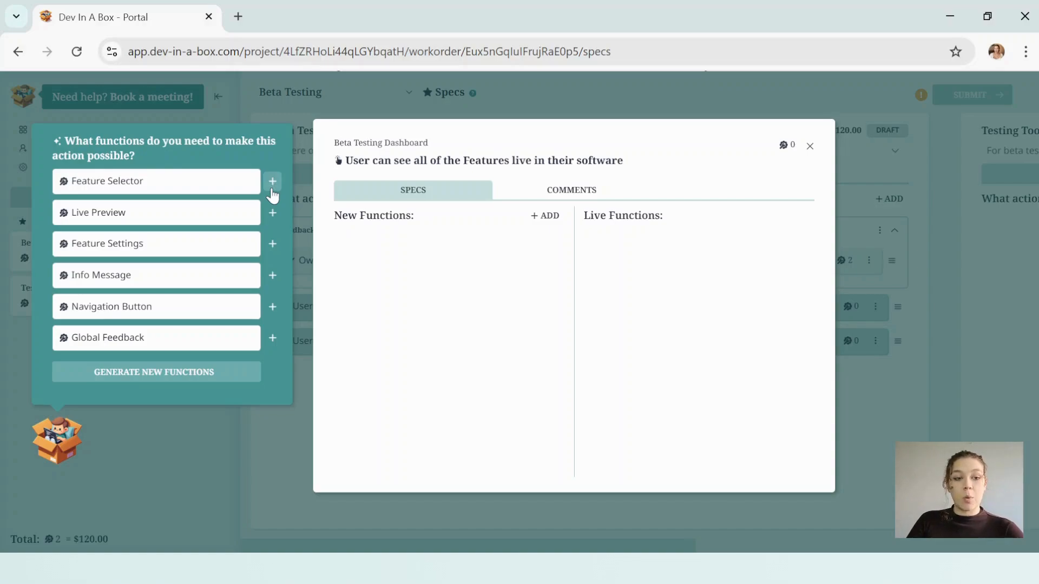
click(271, 307)
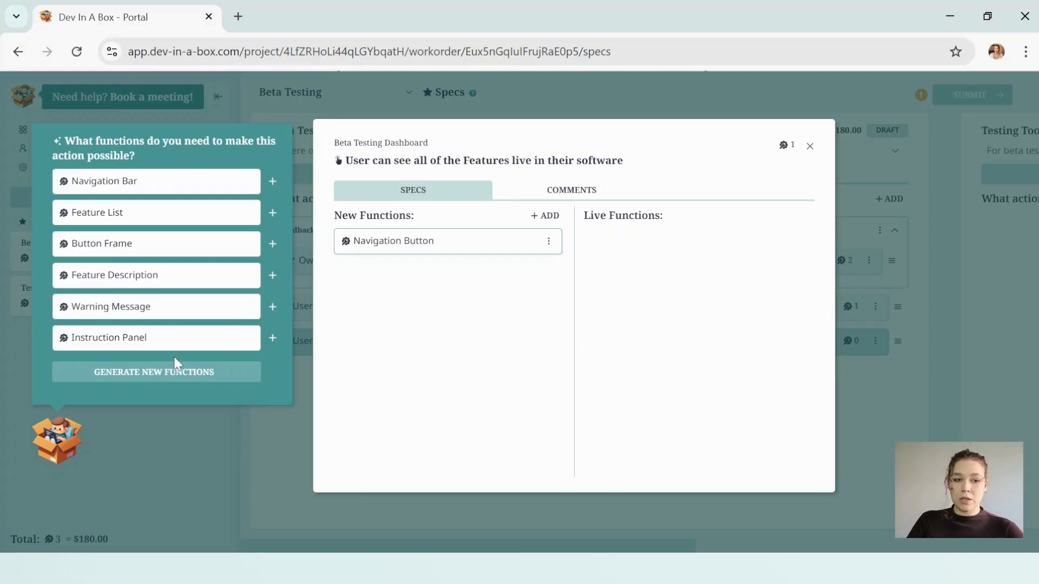
click(205, 381)
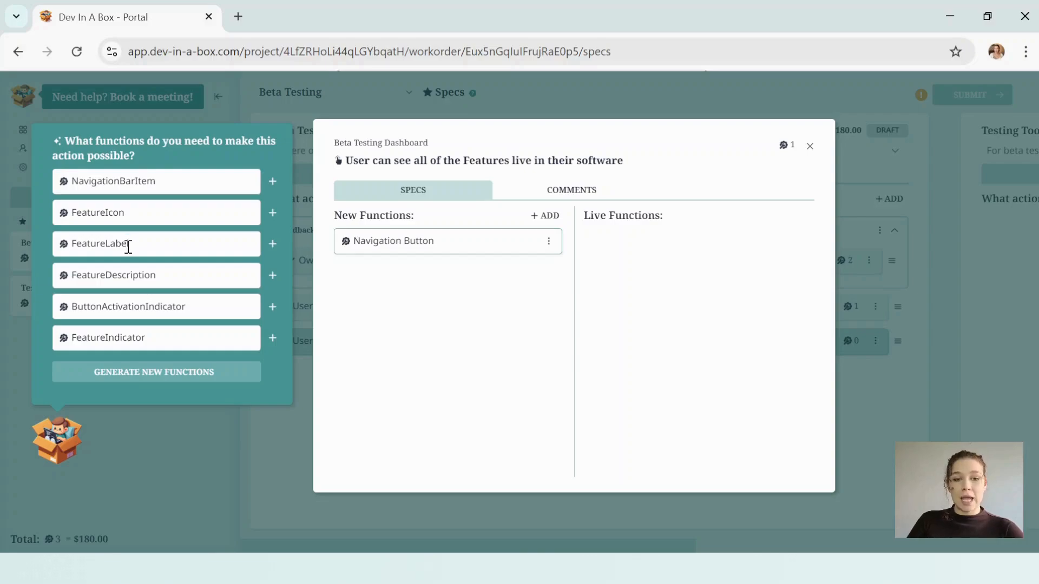
click(272, 245)
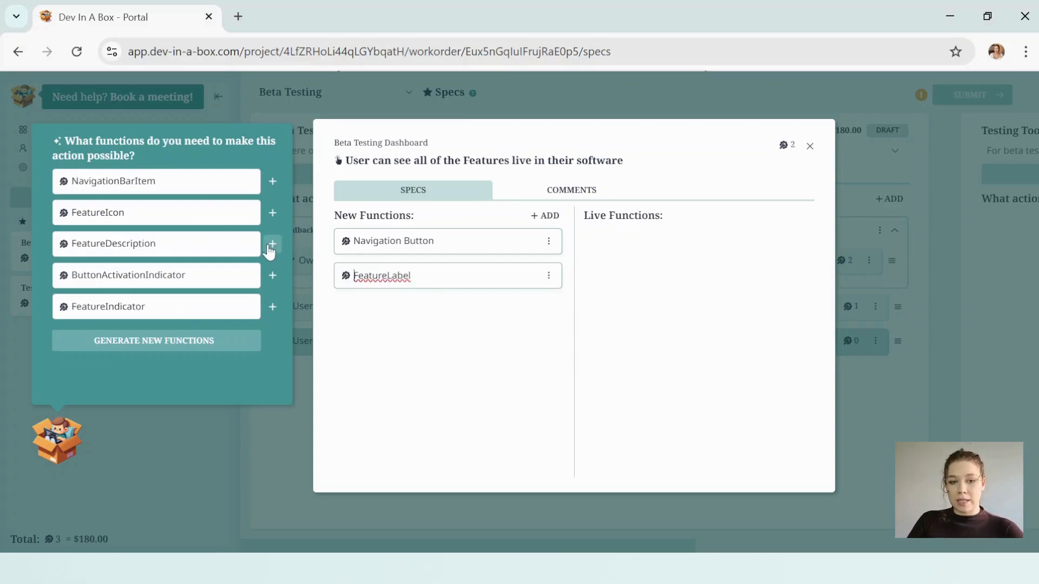
drag(387, 274, 437, 272)
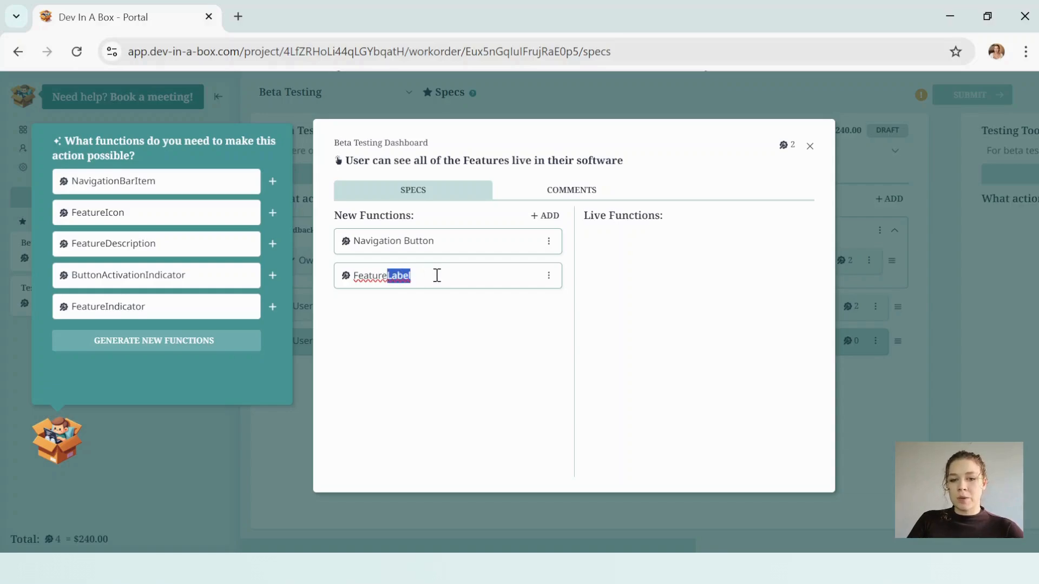
text(Name)
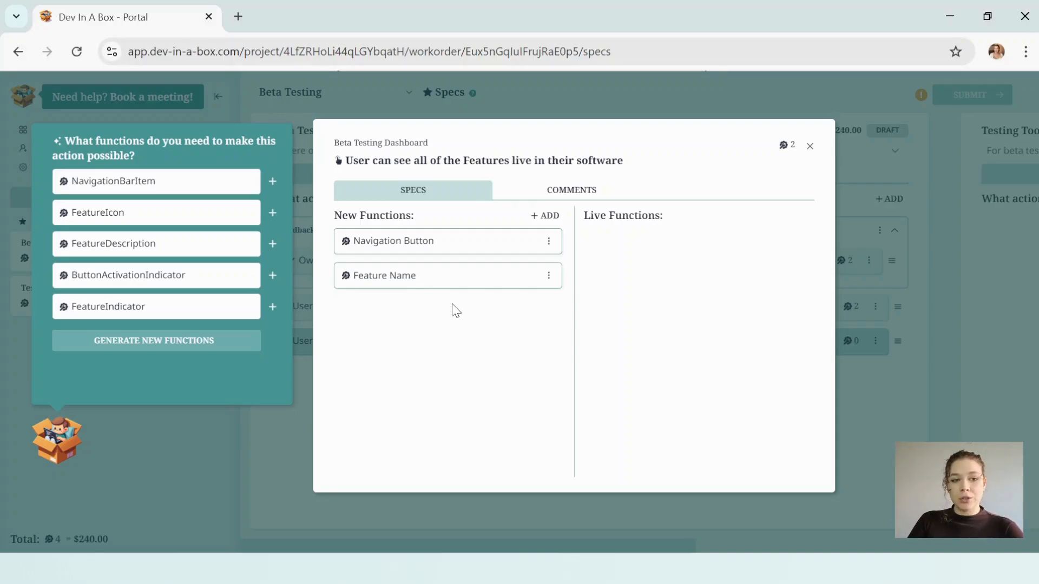
click(816, 153)
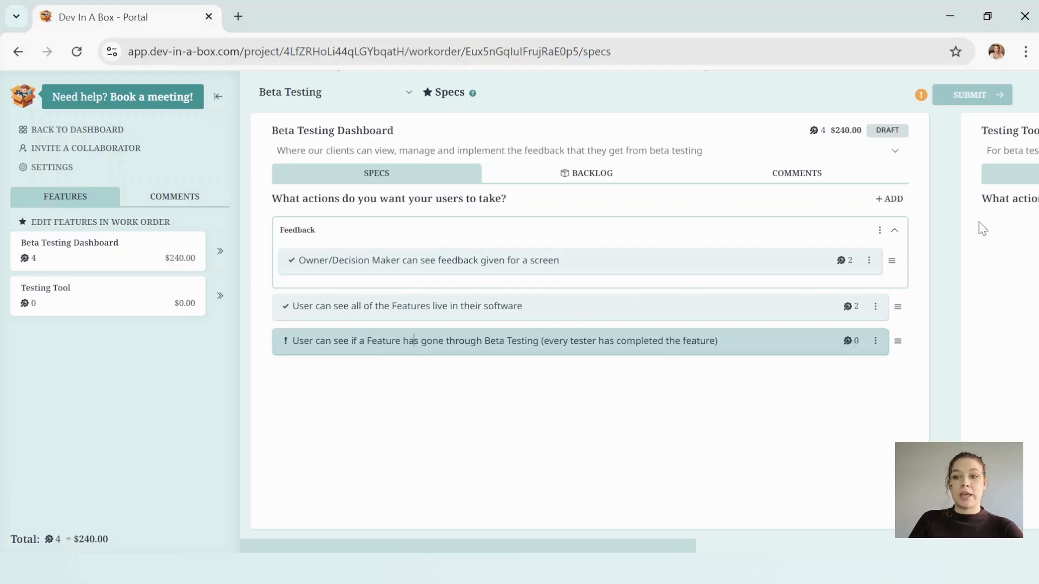
Add a new function named "Complete Feature" to the action about seeing if a Feature has gone through Beta Testing
click(851, 346)
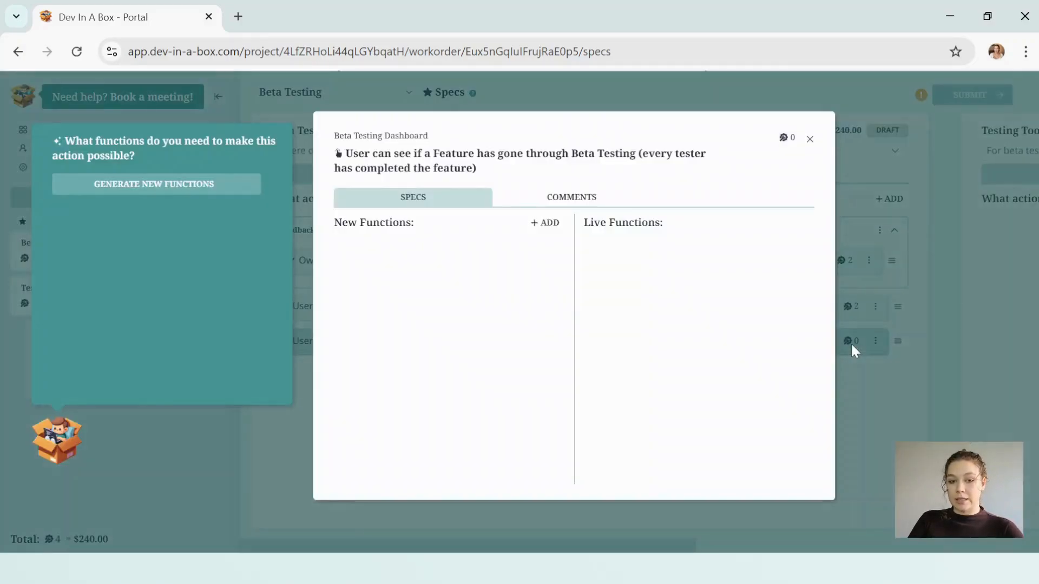
click(544, 223)
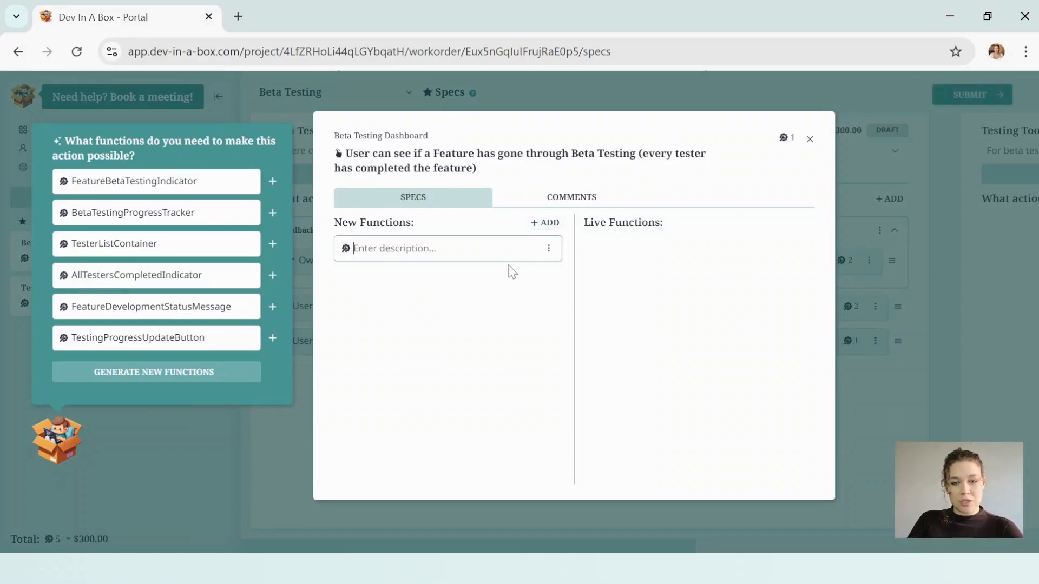
text(Compl)
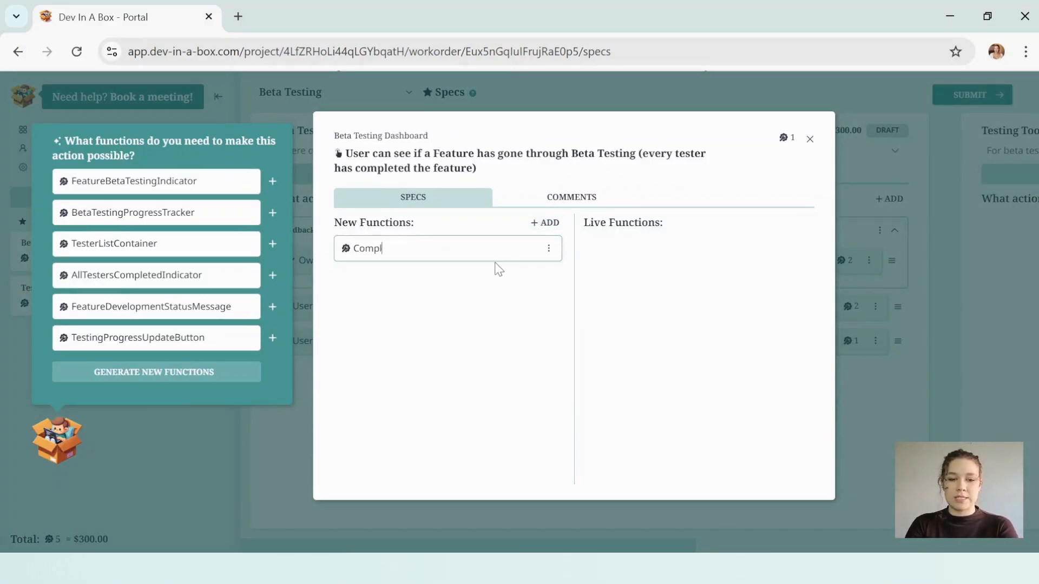
text(ete Feature)
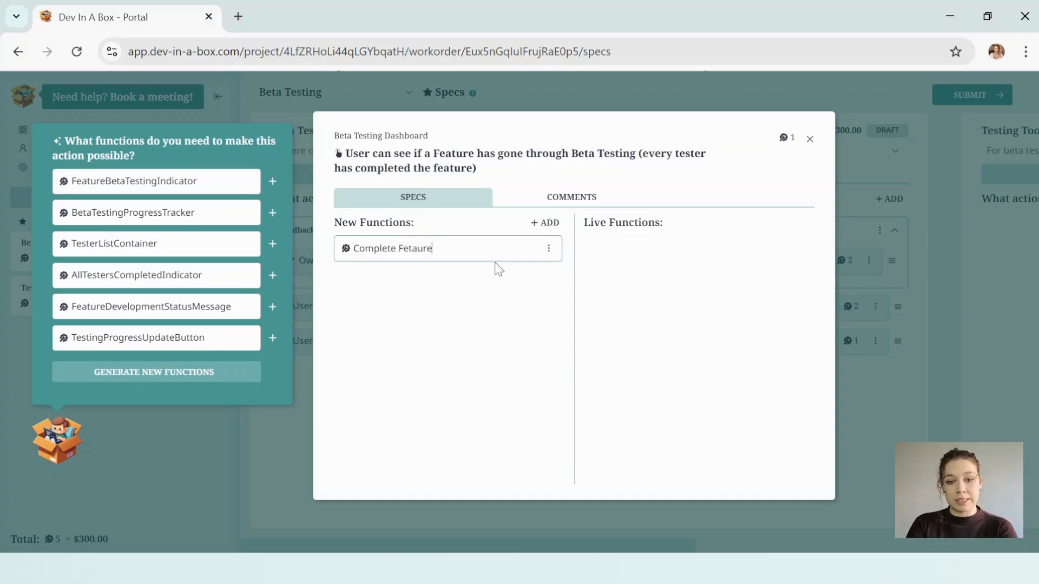
key(BackSpace)
key(BackSpace)
key(BackSpace)
key(BackSpace)
text(tured)
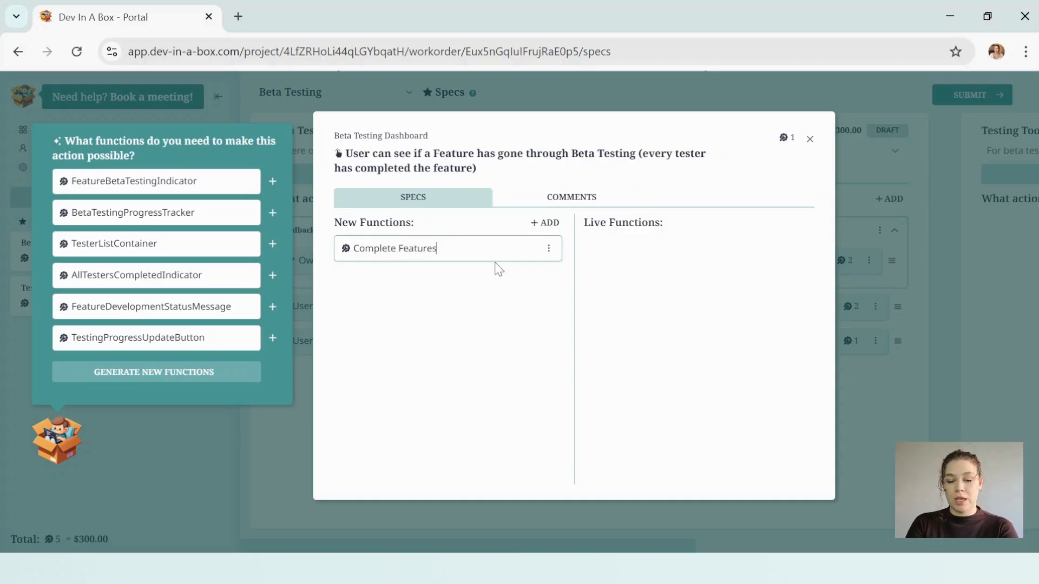
key(BackSpace)
Add a second function named "Incomplete Feature" to the Beta Testing completion action and close its details
key(Return)
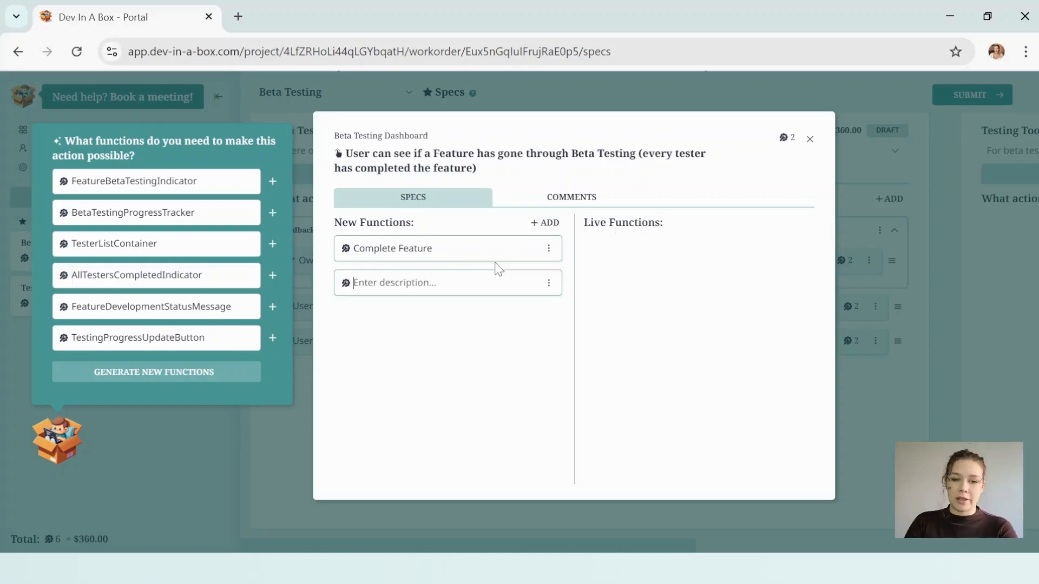
text(Incomplete )
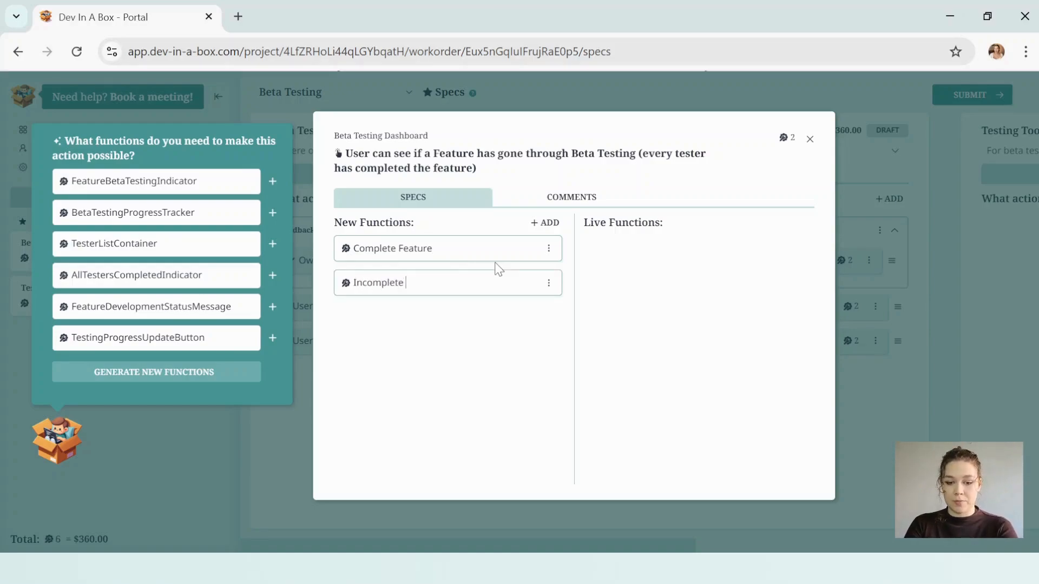
text(Feature)
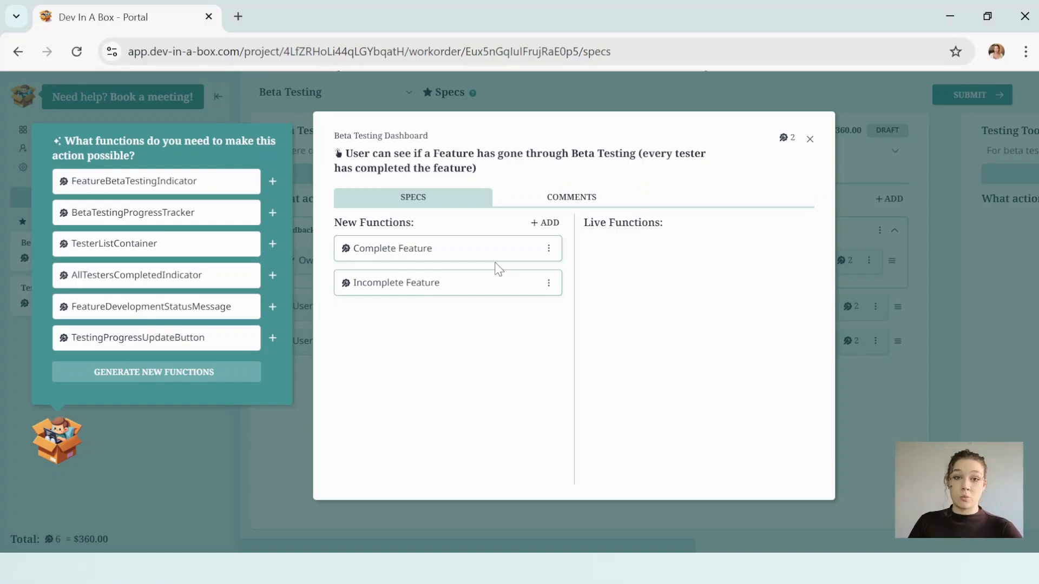
click(810, 139)
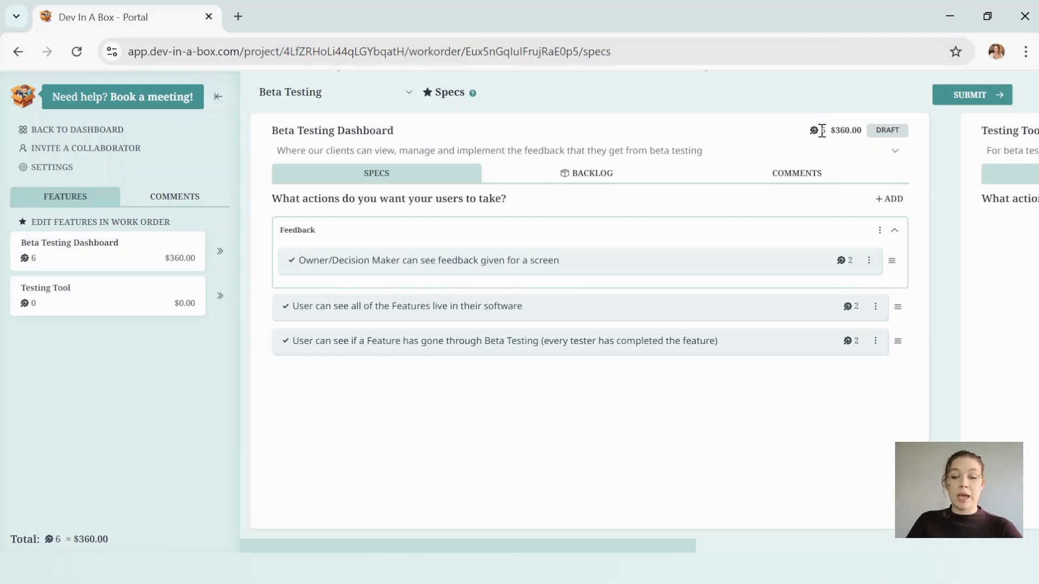
Review the Testing Tool specs and the functions defined for the Owner/Decision Maker feedback action
drag(553, 546, 913, 546)
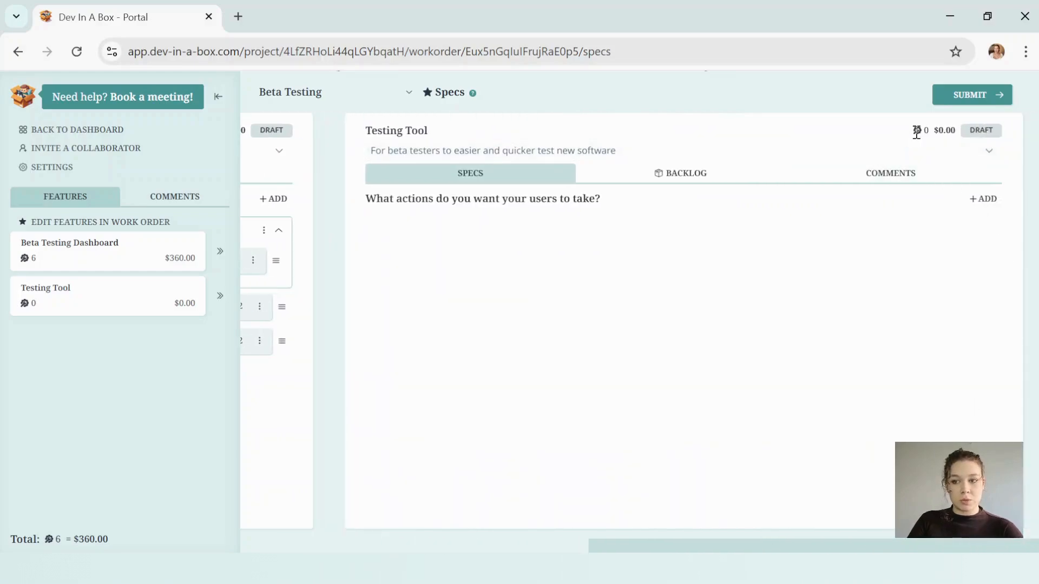
drag(801, 548, 473, 546)
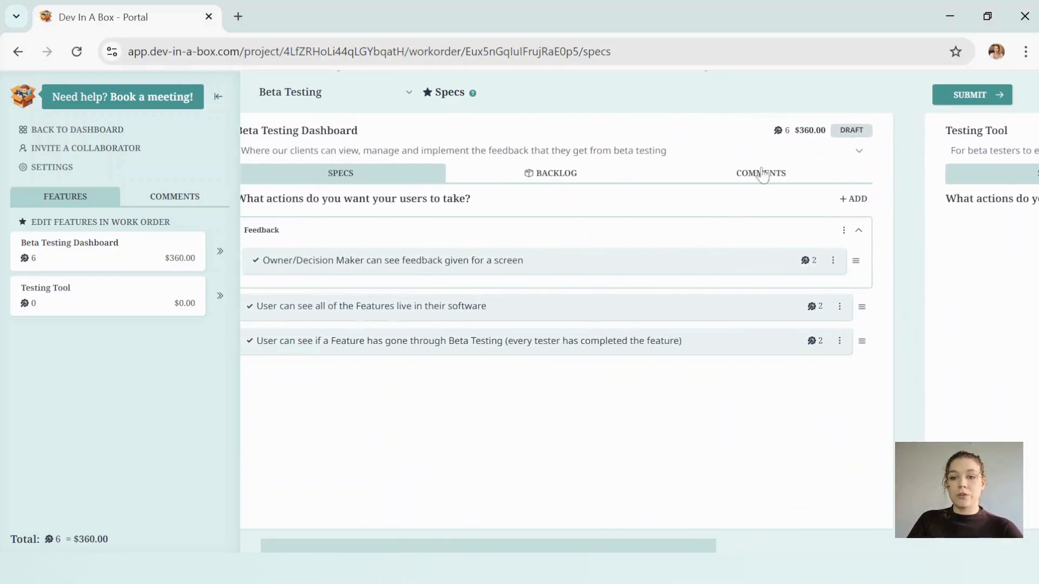
drag(639, 547, 599, 547)
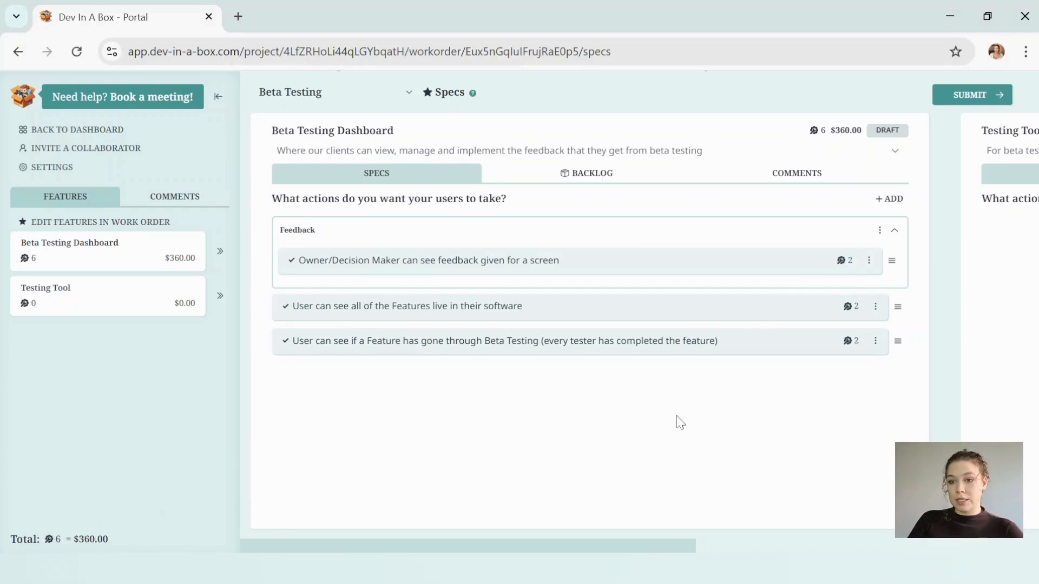
click(845, 263)
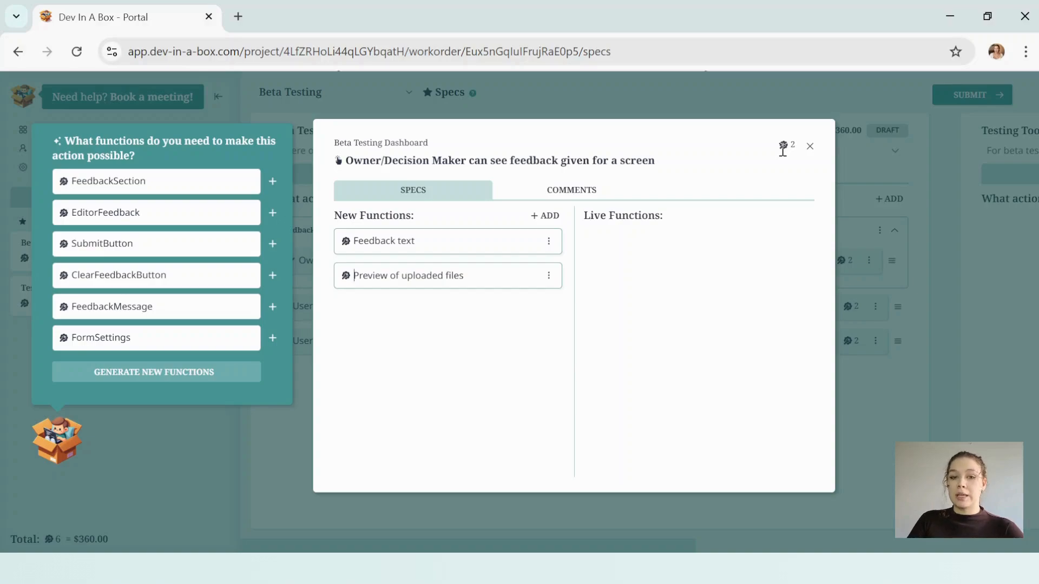
click(810, 146)
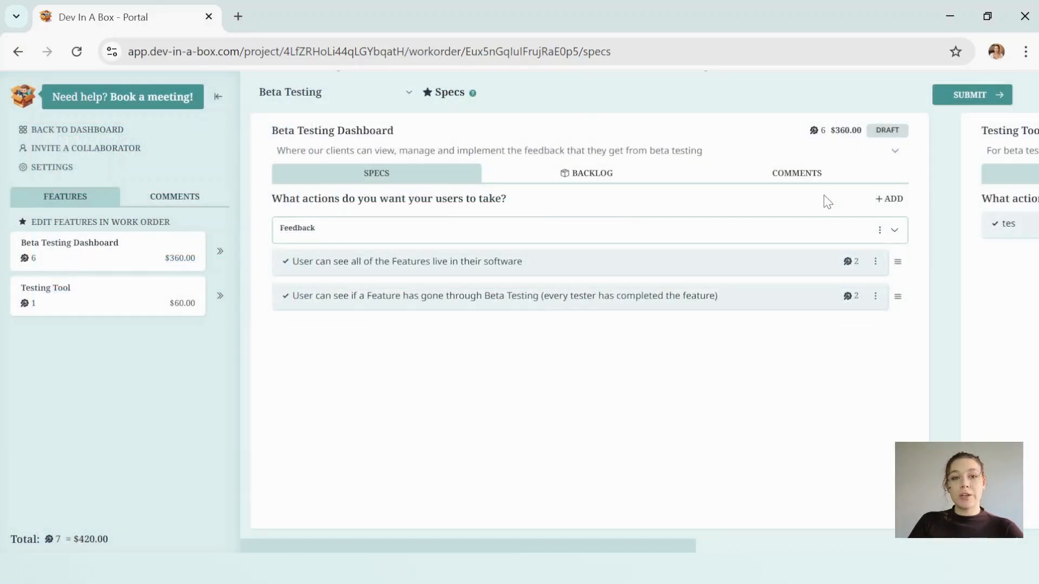